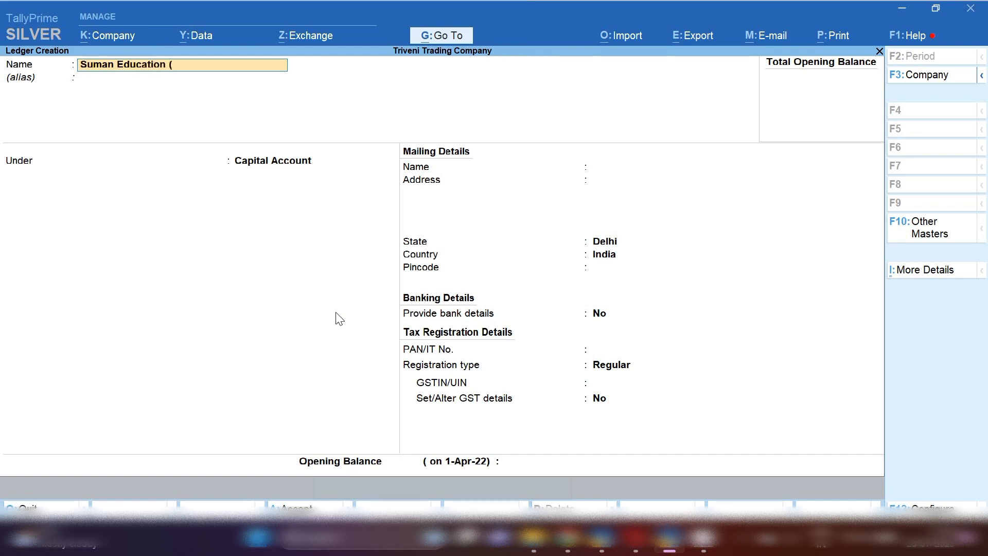
- Complete the ledger name as "Suman Education (Loan )", group it under Unsecured Loans with assessable value calculation Not Applicable, and save it
type("(Loan )")
key("Return")
key("Return")
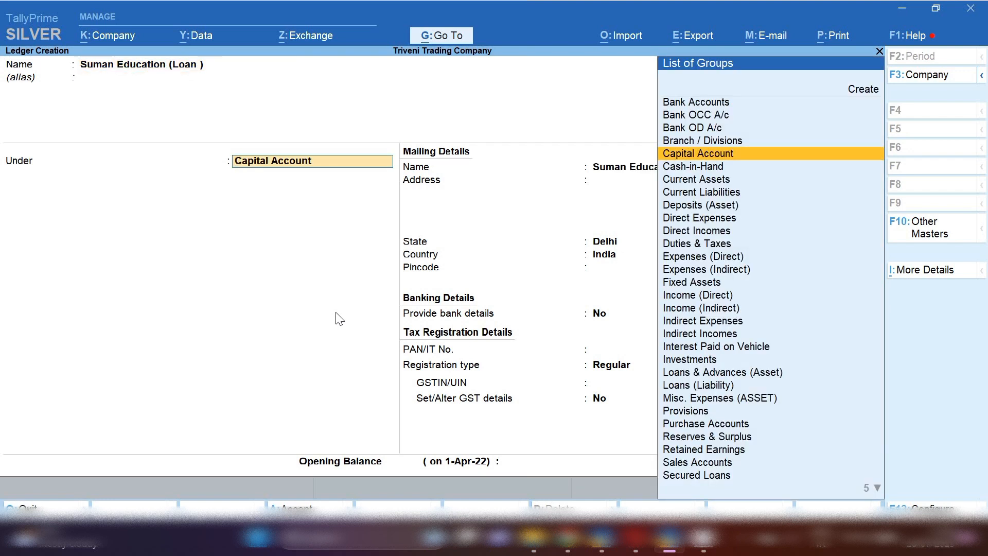
type("Se")
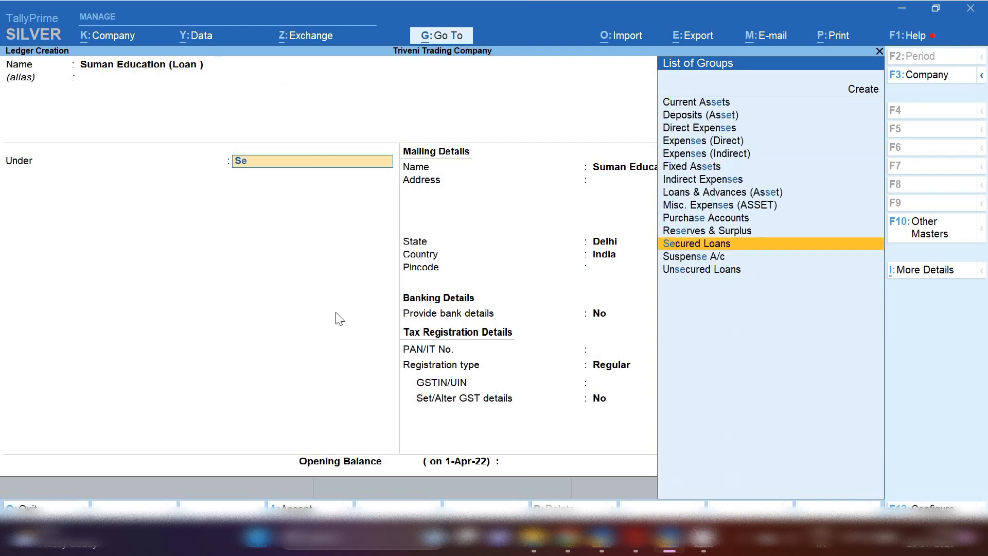
type("cu")
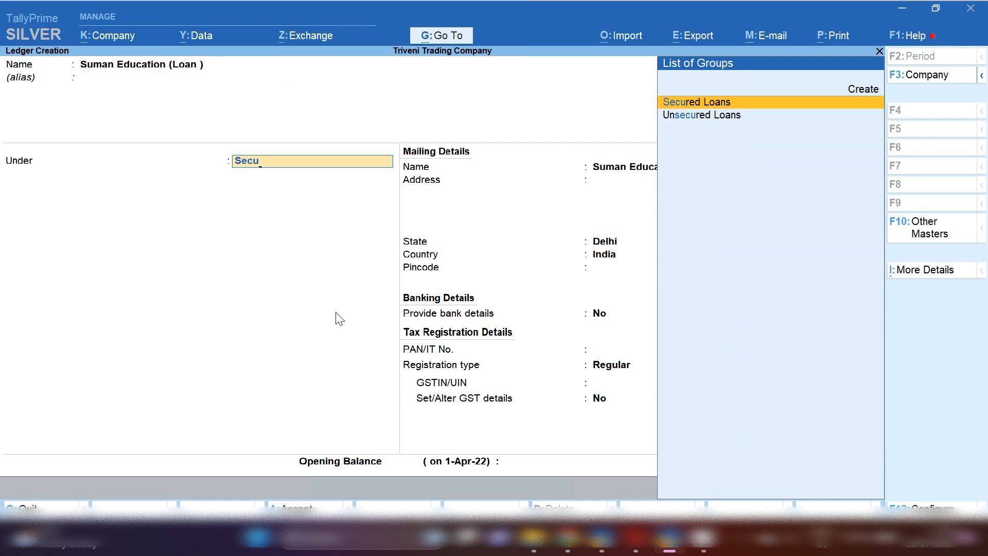
key("Down")
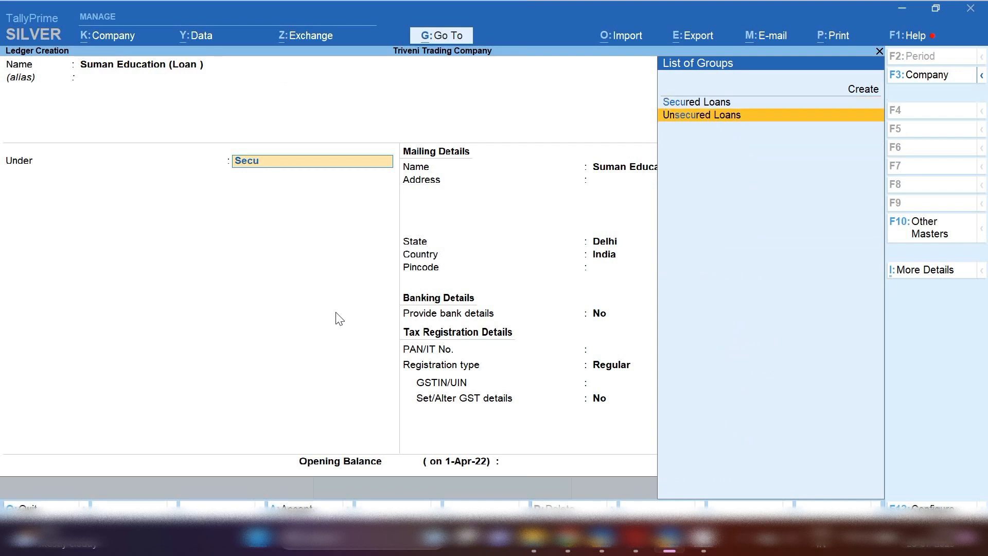
key("Return")
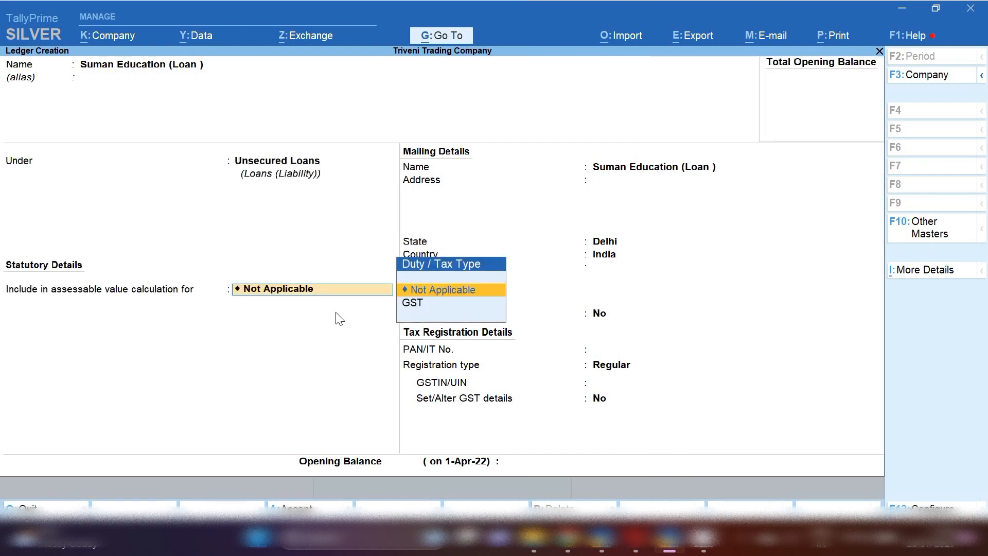
key("Return")
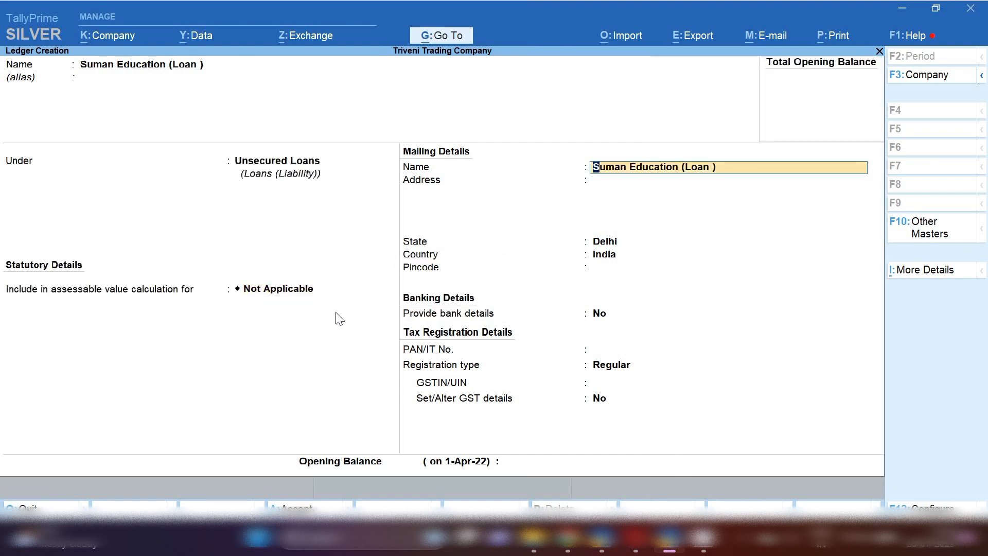
key("ctrl+a")
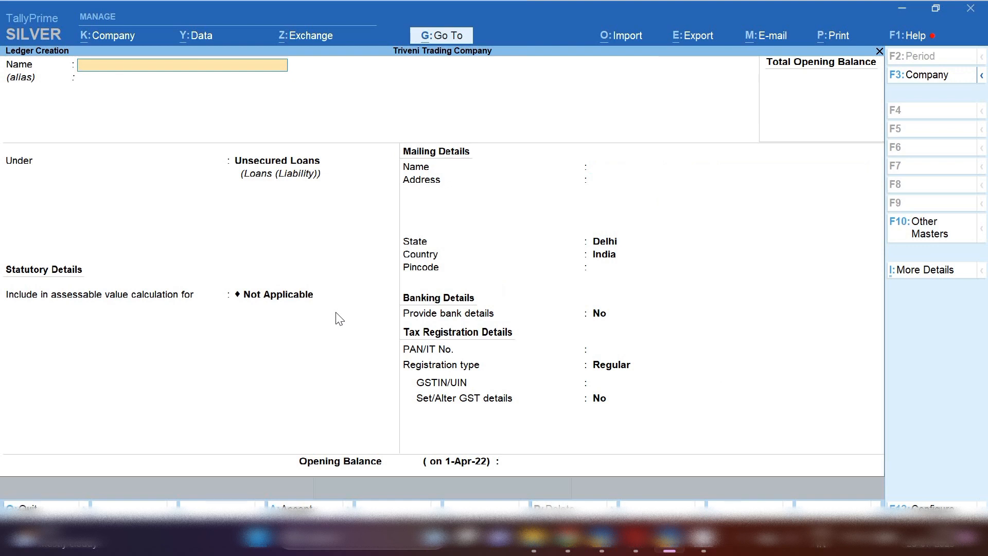
- Name a new ledger "Interest Given Loan (Suman)" and group it under Indirect Expenses
type("Interest Given o")
key("BackSpace")
type("Loan")
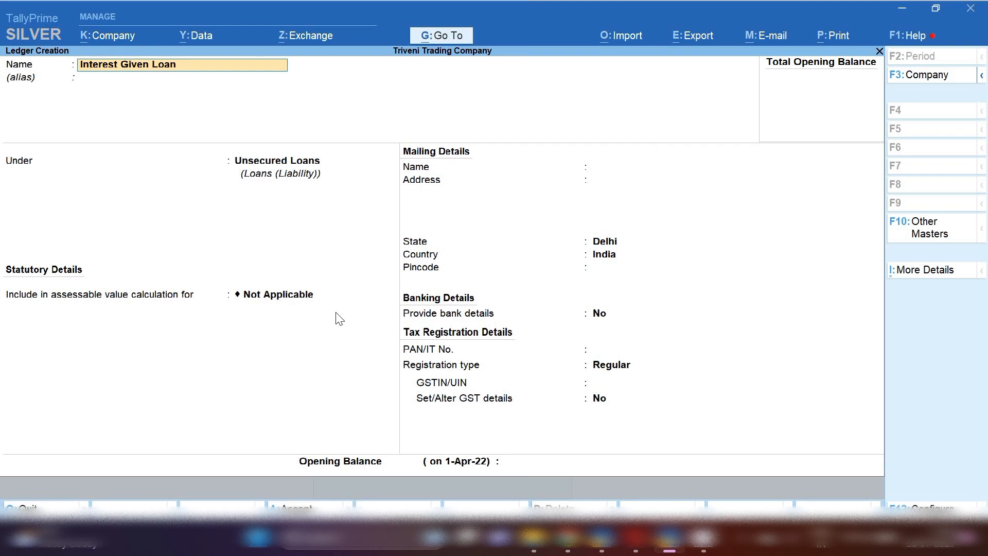
type(" (Suman)")
key("Return")
key("Return")
key("BackSpace")
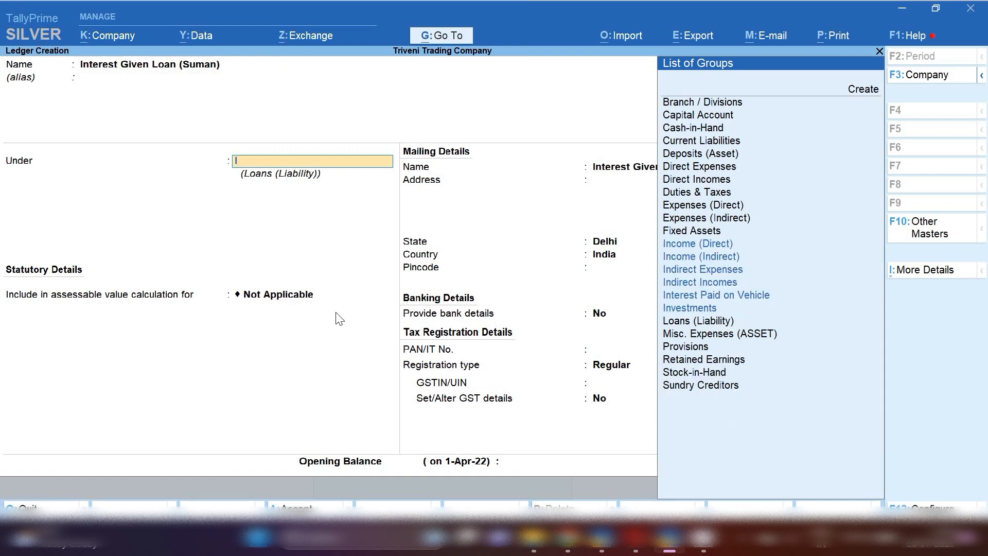
type("Indi")
key("Down")
key("Down")
key("Return")
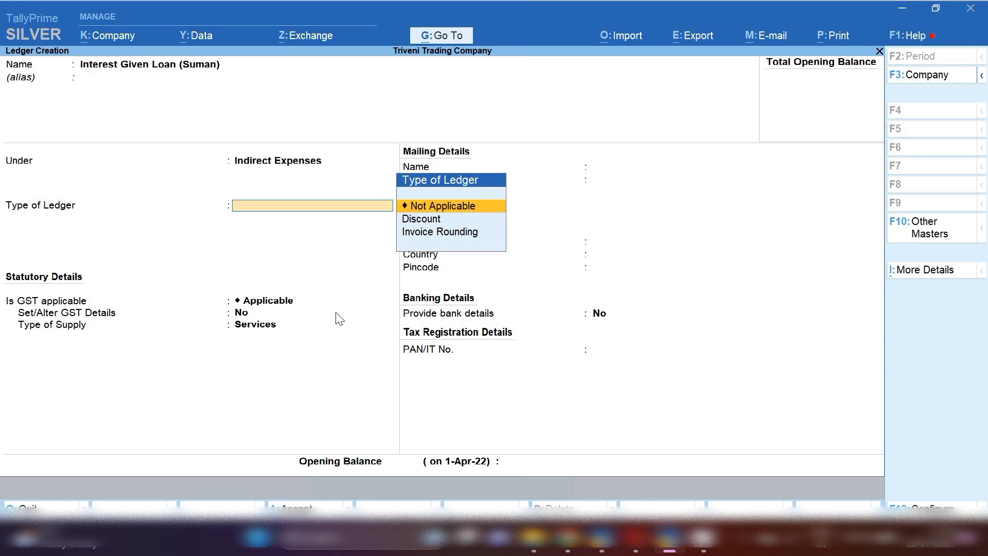
- Set the interest ledger's type and GST applicability to Not Applicable, save it, and leave ledger creation
key("Return")
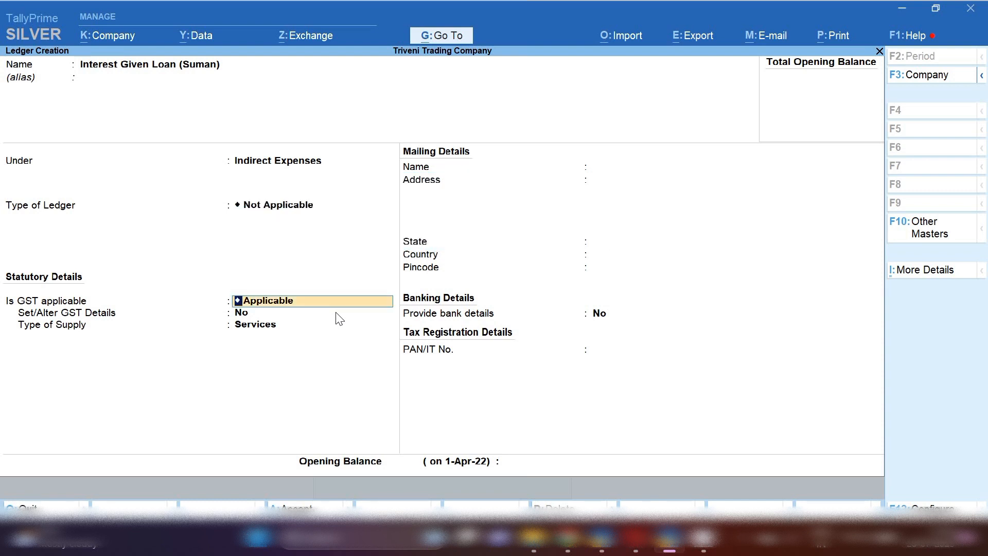
type("N")
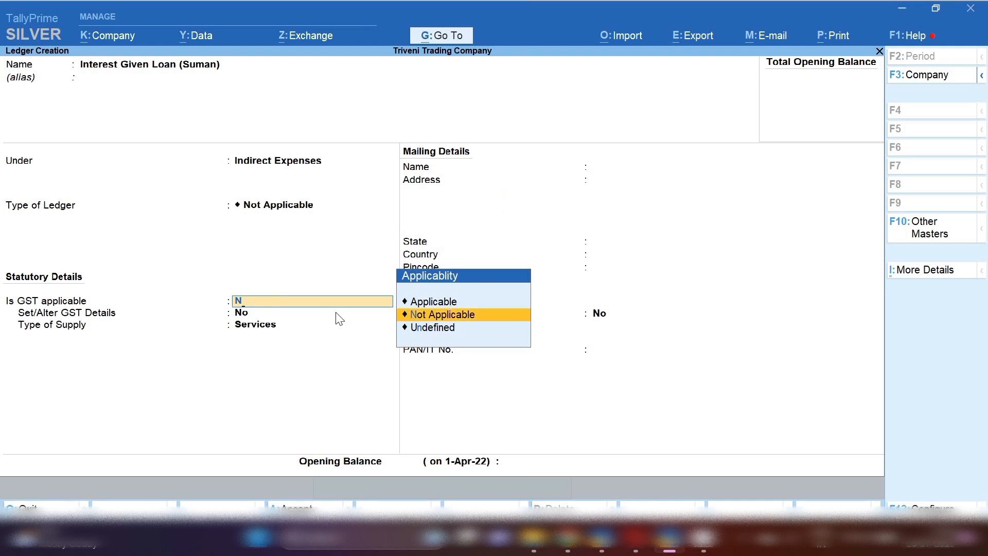
key("Return")
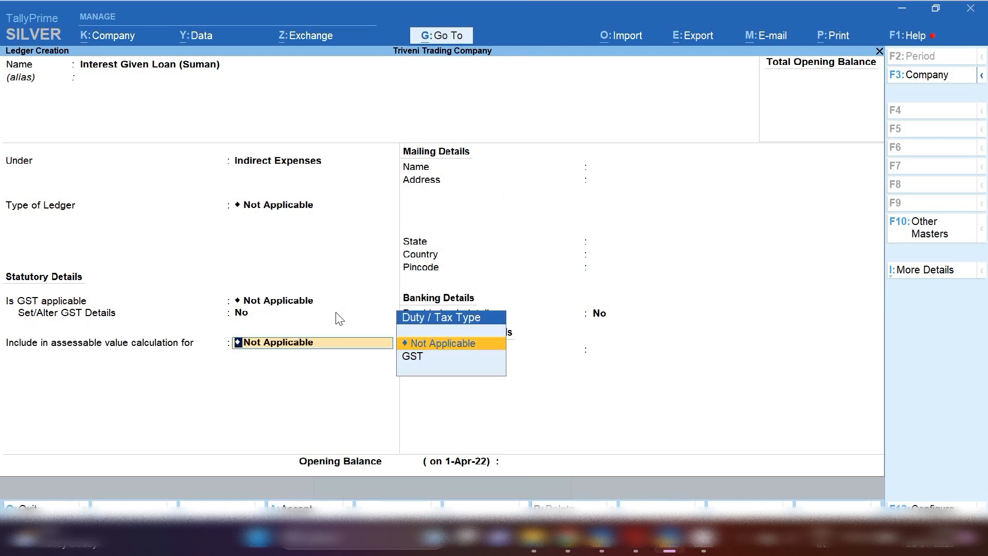
key("ctrl+a")
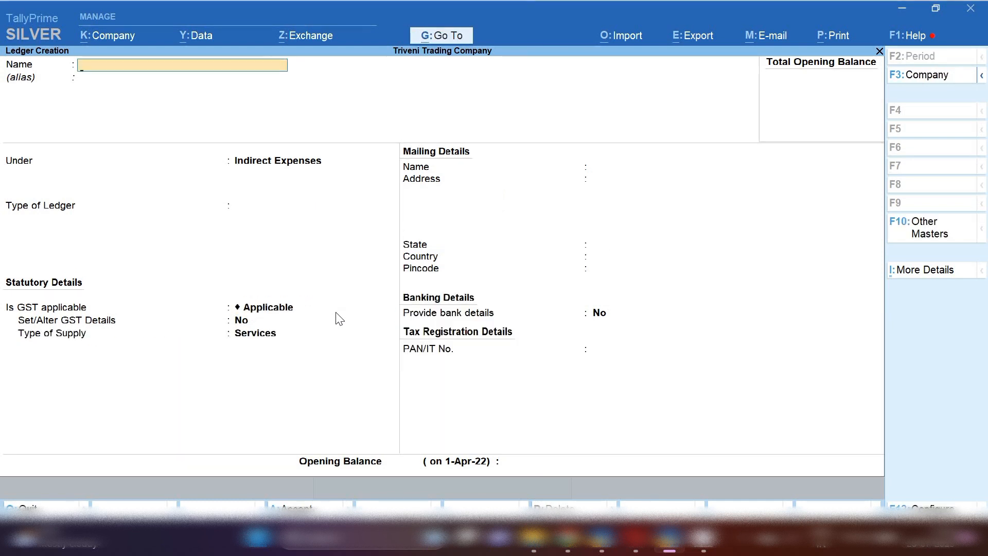
key("Escape")
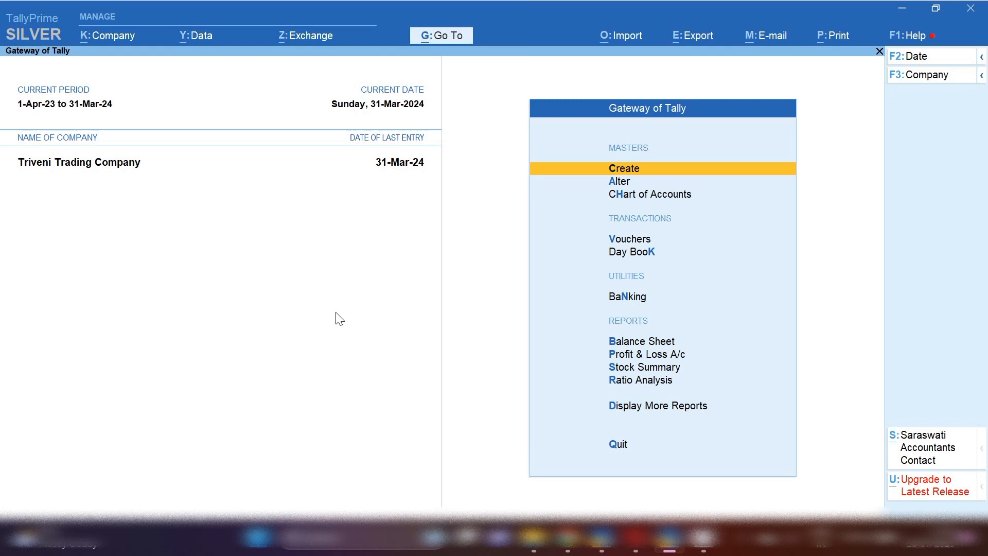
- Start a new Receipt voucher and set its date to 28.7.23
key("v")
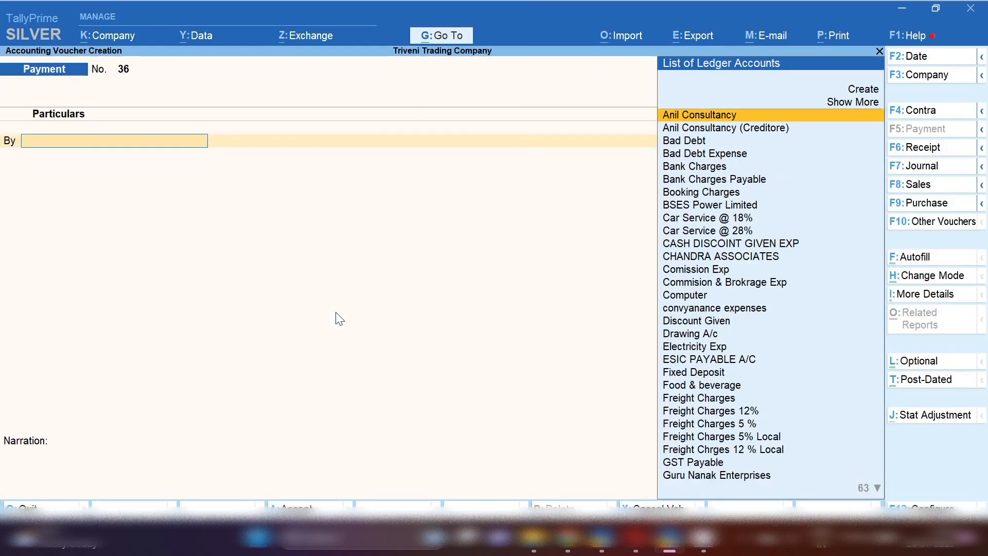
left_click(927, 150)
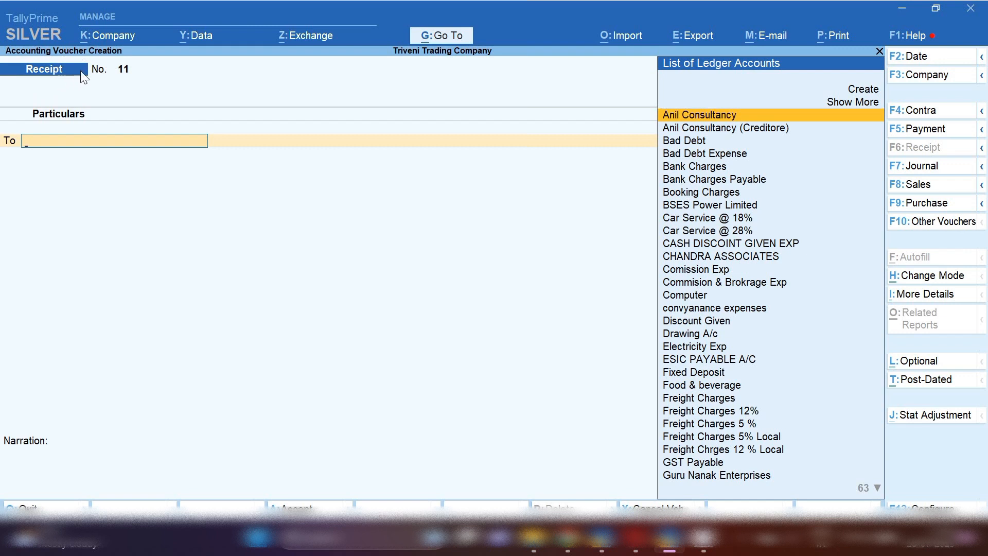
key("F2")
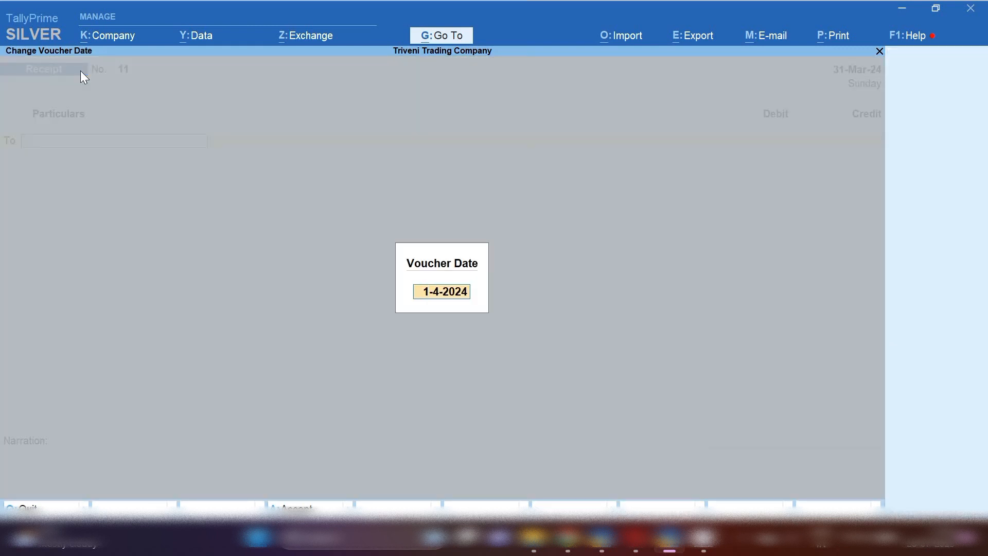
type("28.7.23")
key("Return")
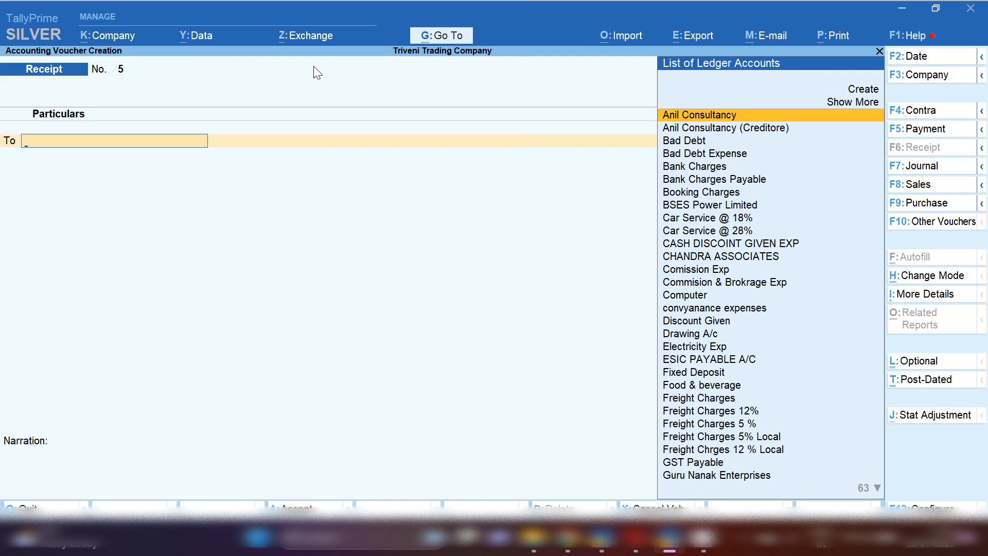
- Credit the Suman Education (Loan ) ledger with 500000 in the receipt voucher
type("Sum")
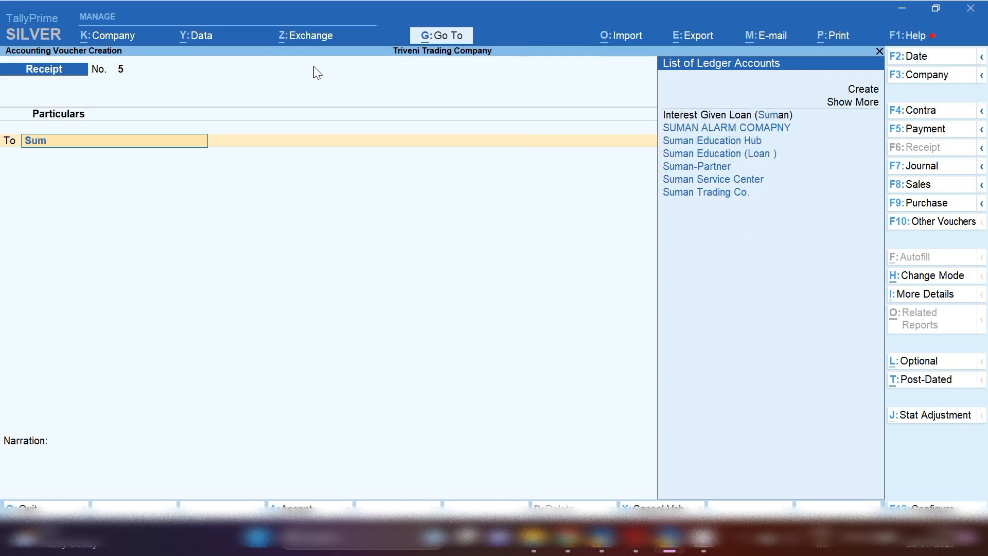
key("Down")
key("Down")
key("Down")
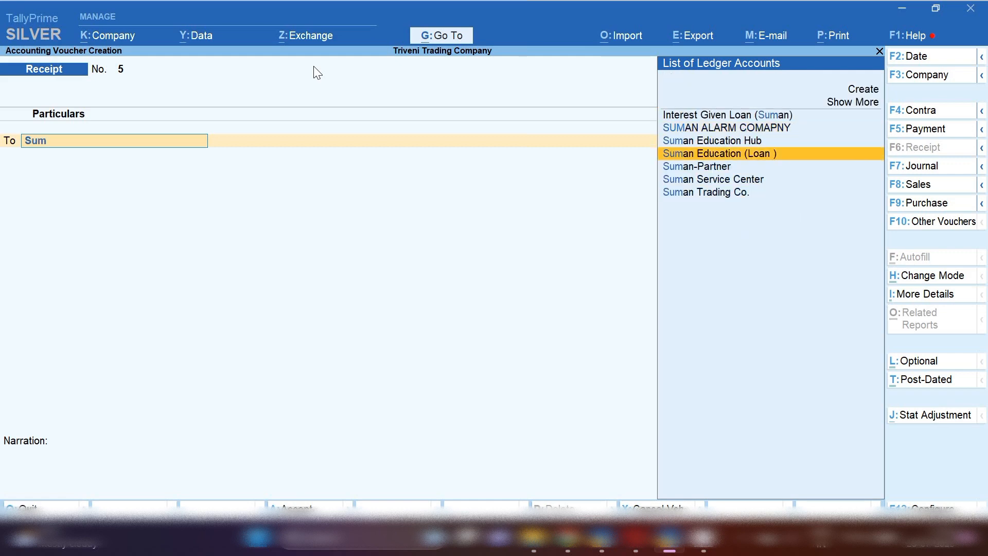
key("Return")
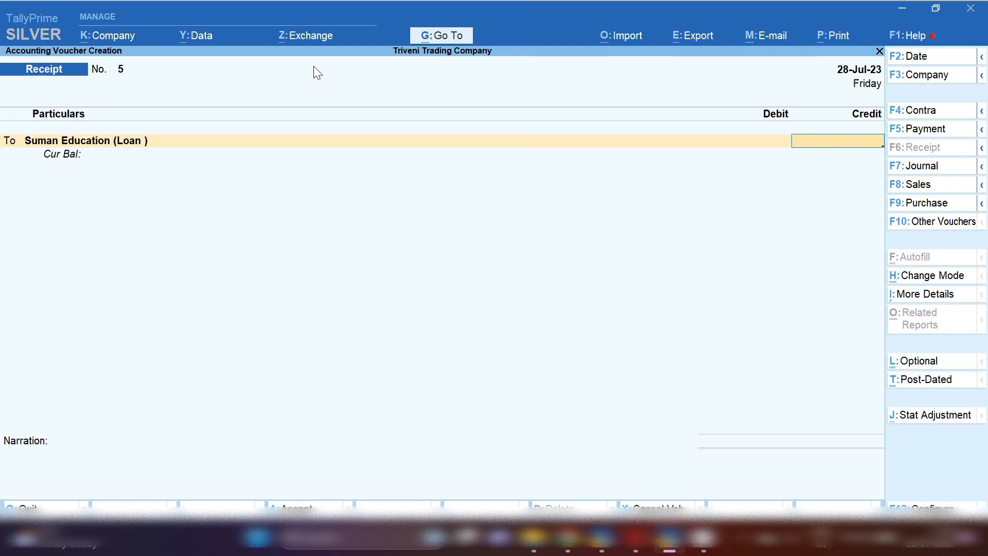
type("500000")
key("Return")
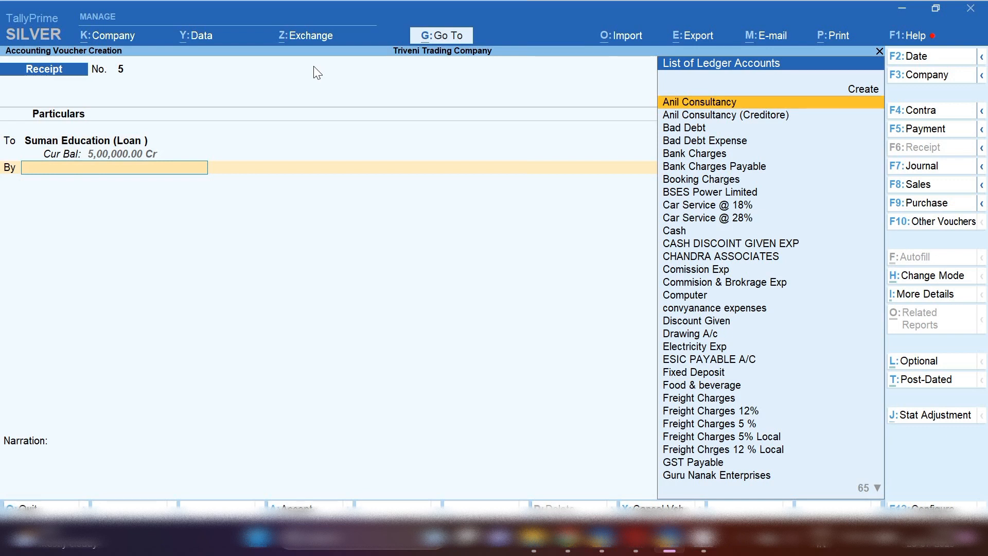
- Debit Sbi Bank with 5,00,000 and accept the Cheque/DD bank allocation without an instrument number or bank name
type("Sbi")
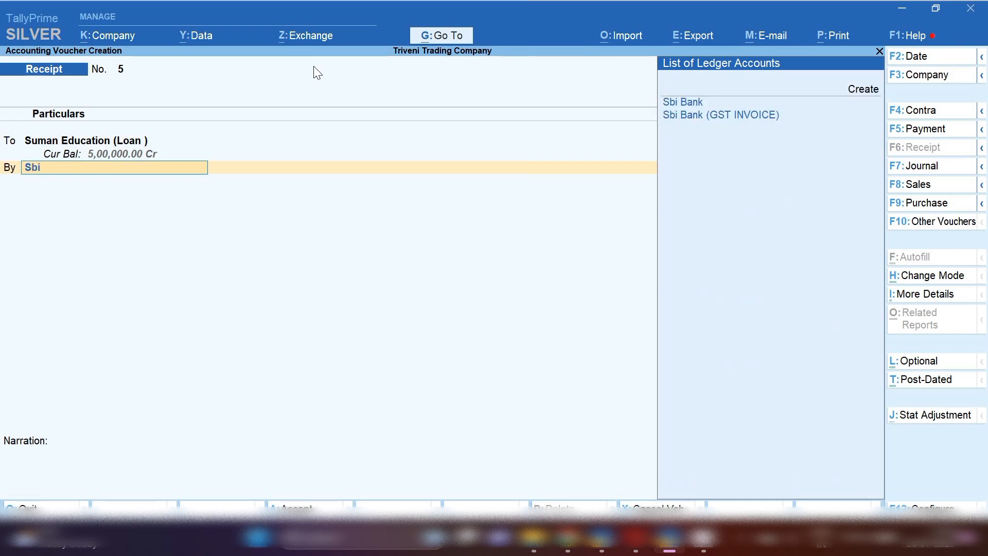
key("Return")
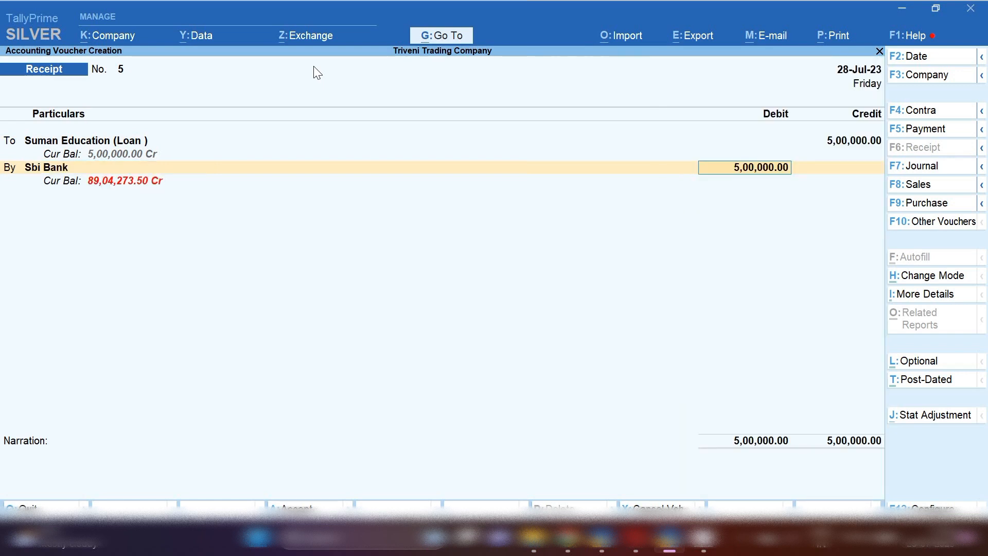
key("Return")
key("Return")
key("Return")
key("Return")
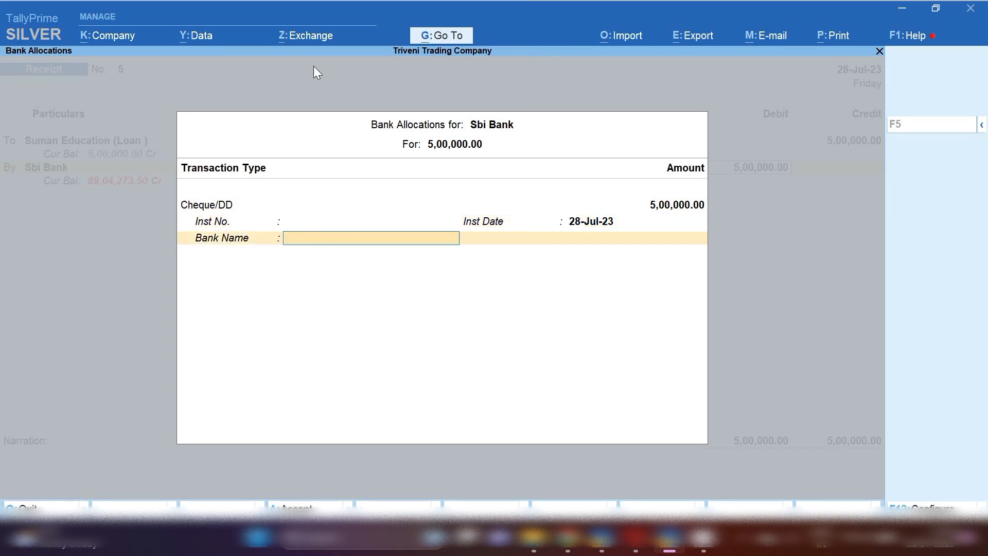
key("Return")
- Enter the narration "being amount recievbed from suman as a loan" and save the receipt voucher
type("being")
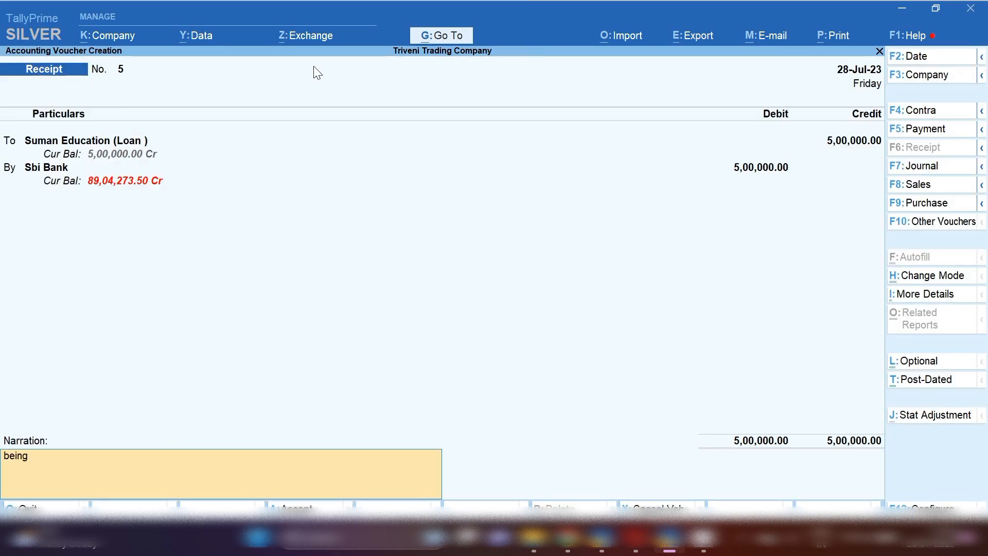
type(" amount recievbed from sum")
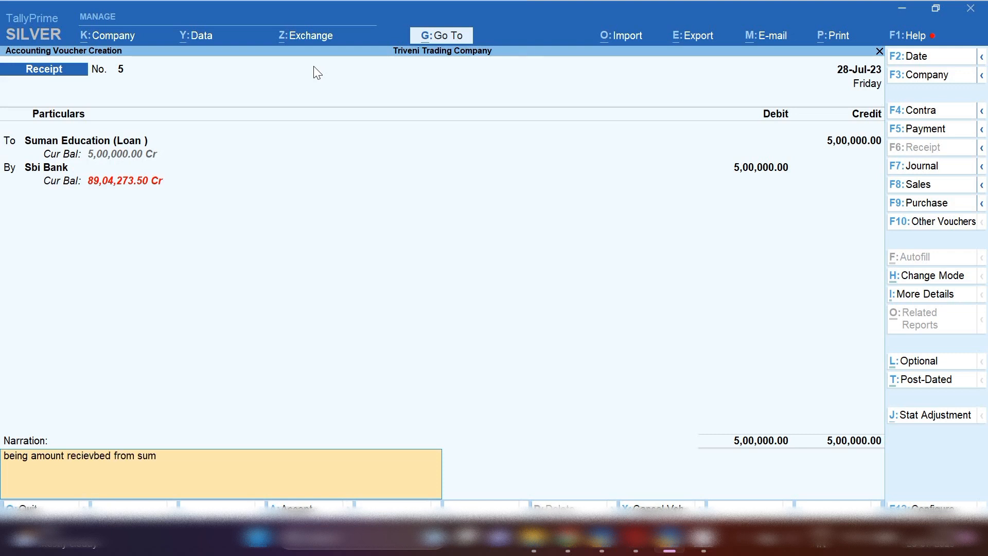
type("an as a loan")
key("Return")
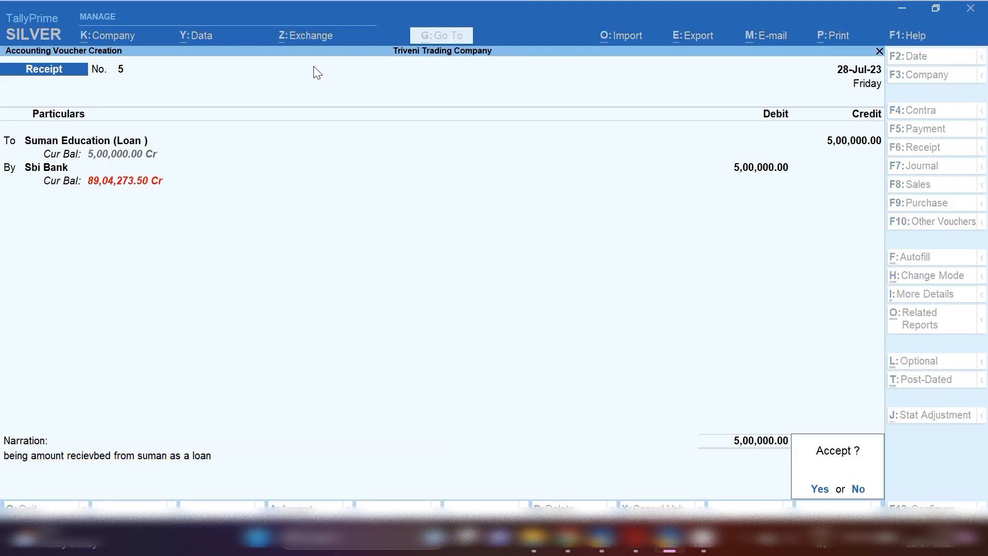
key("Return")
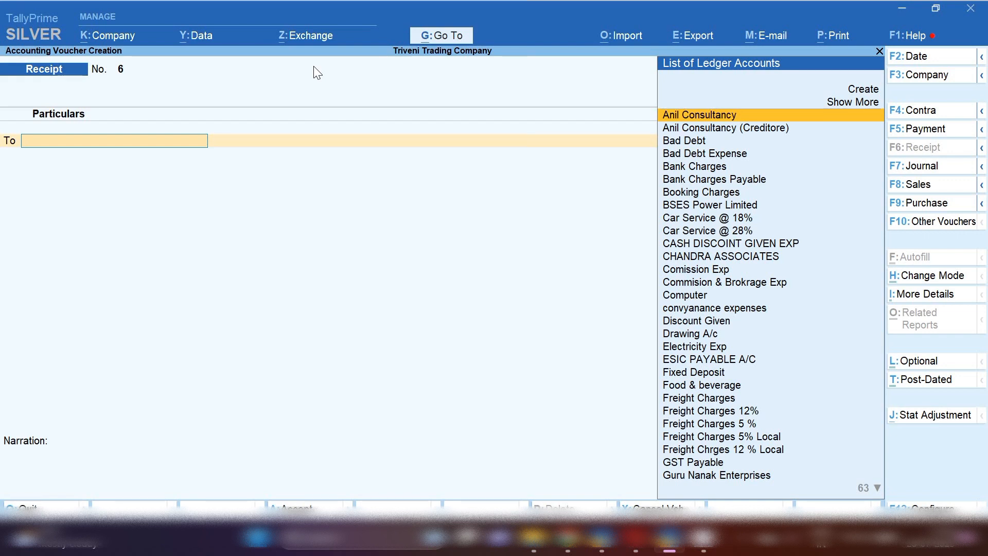
- Switch to a new Payment voucher and set its date to 31.8.23
left_click(923, 130)
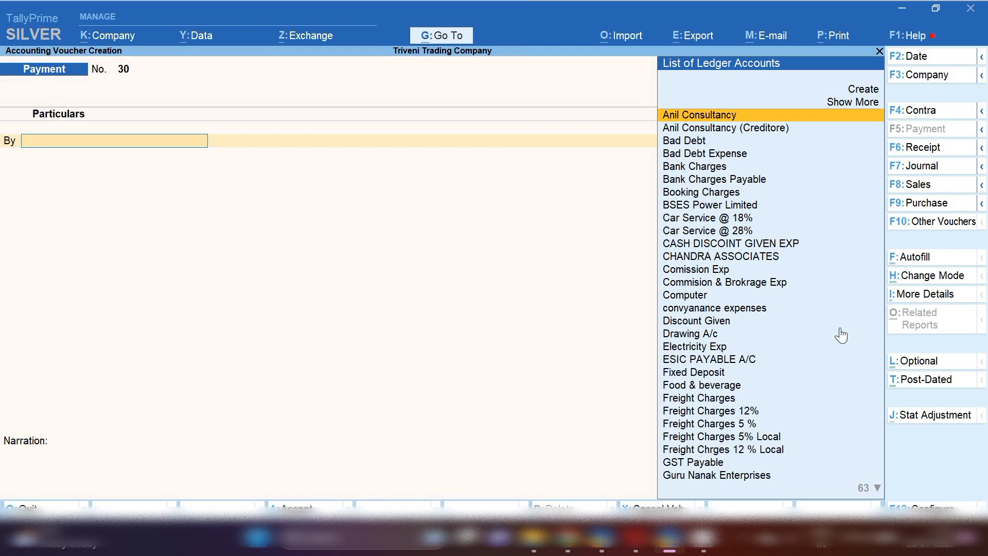
key("F2")
type("31.8.23")
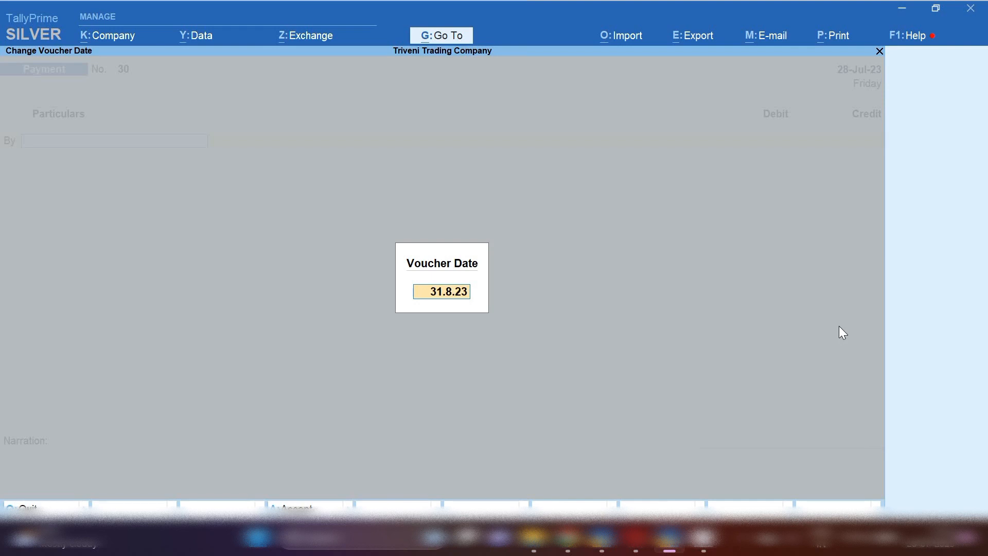
key("Return")
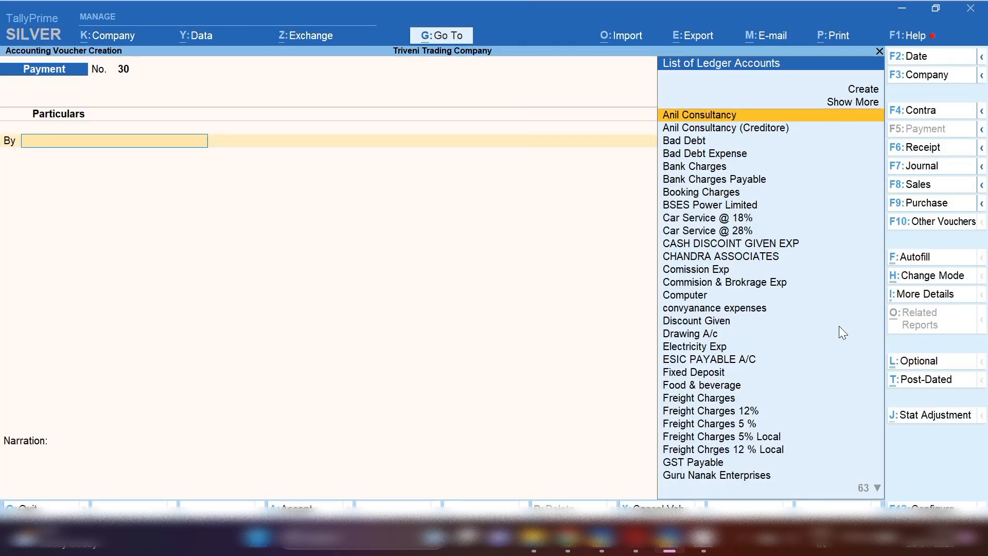
- Select the Suman Education (Loan ) ledger as the debit account in the payment voucher
type("Sum")
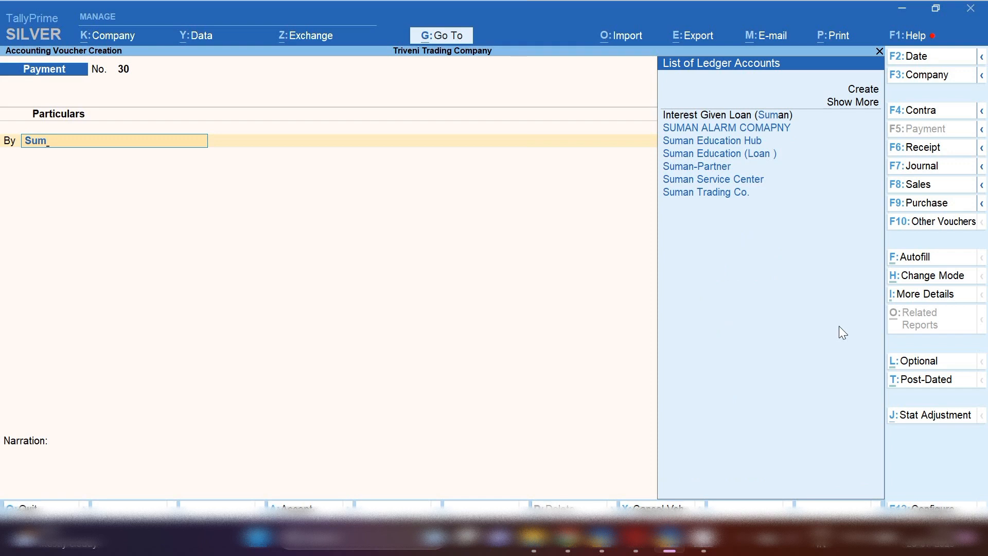
key("Down")
key("Down")
key("Down")
key("Return")
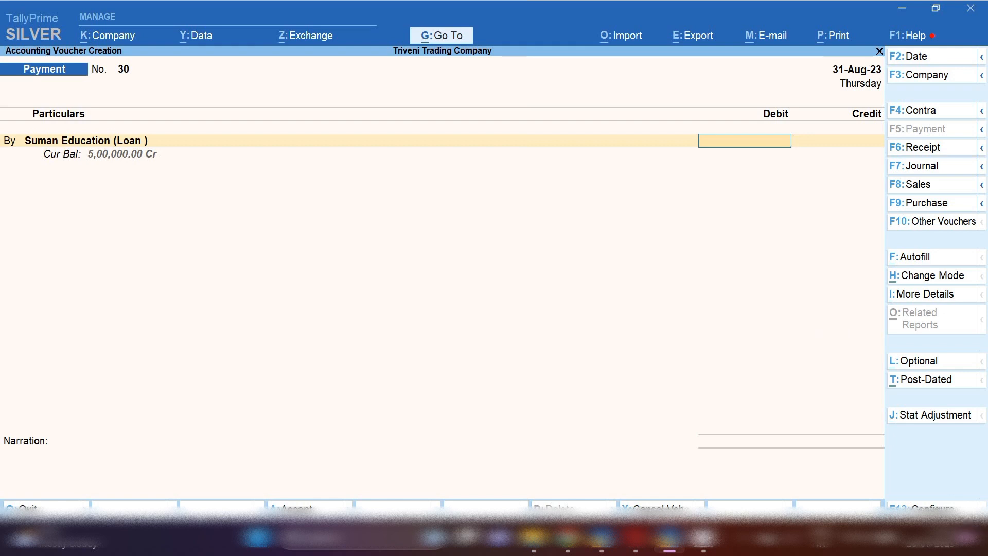
left_click(744, 539)
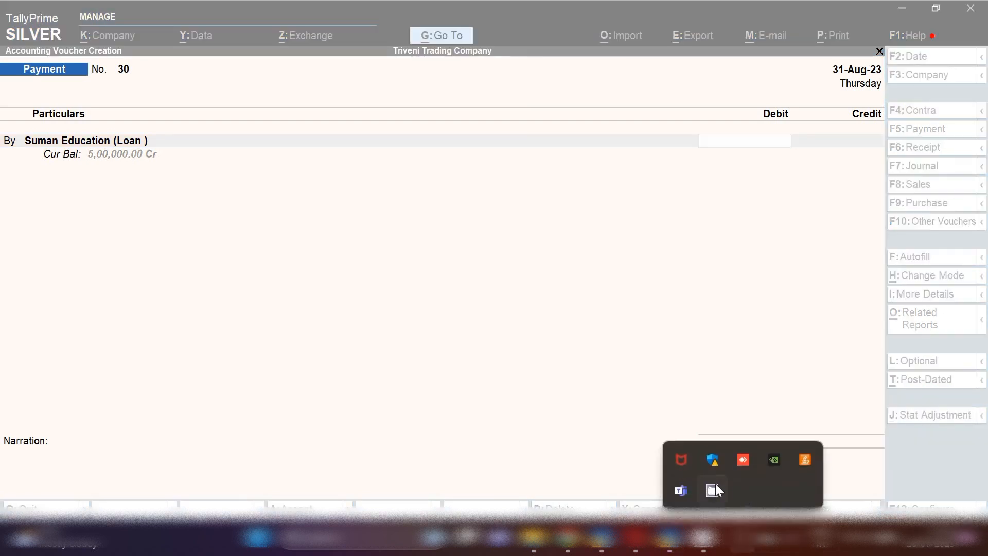
right_click(709, 488)
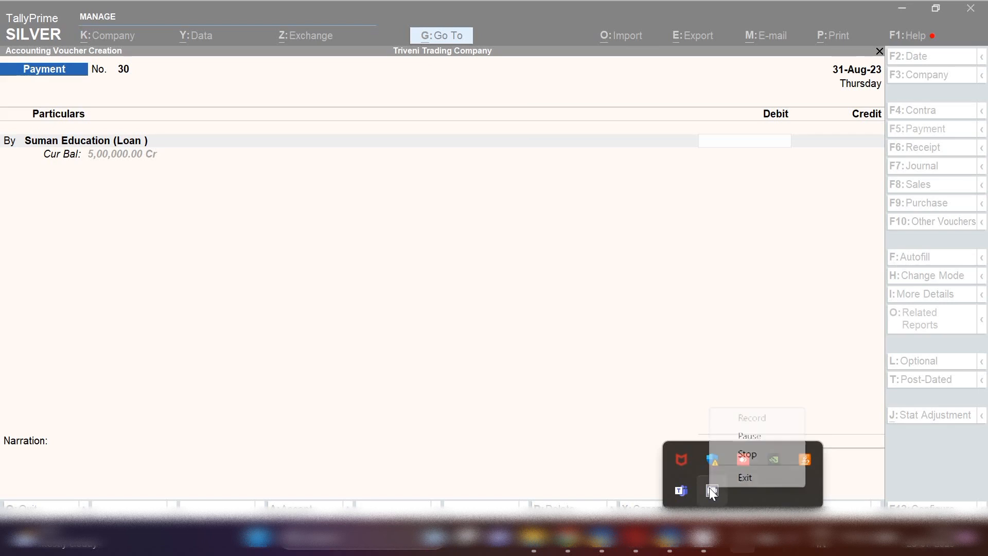
left_click(752, 435)
left_click(116, 135)
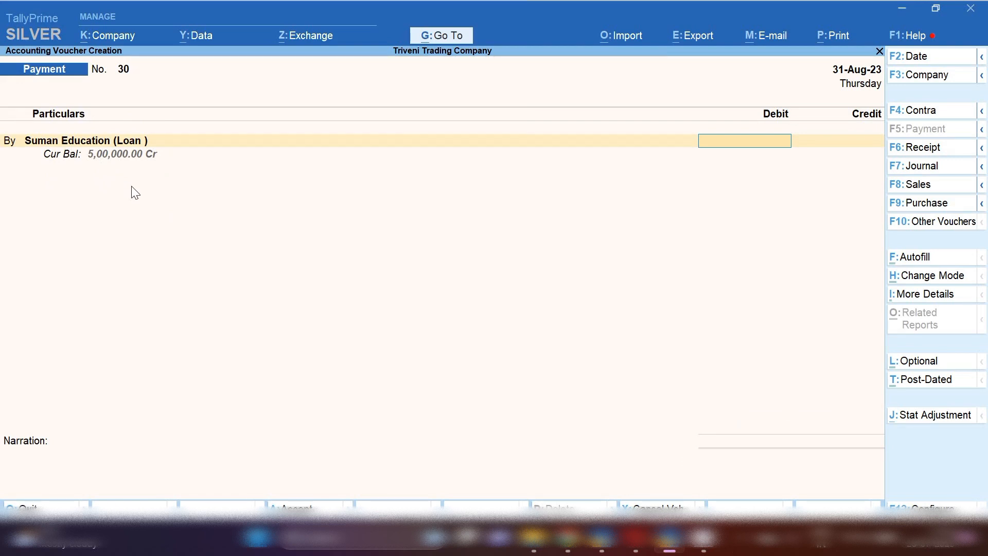
- Enter 41666.66 as the debit amount for Suman Education (Loan ) and add a second debit line
type("41666.66")
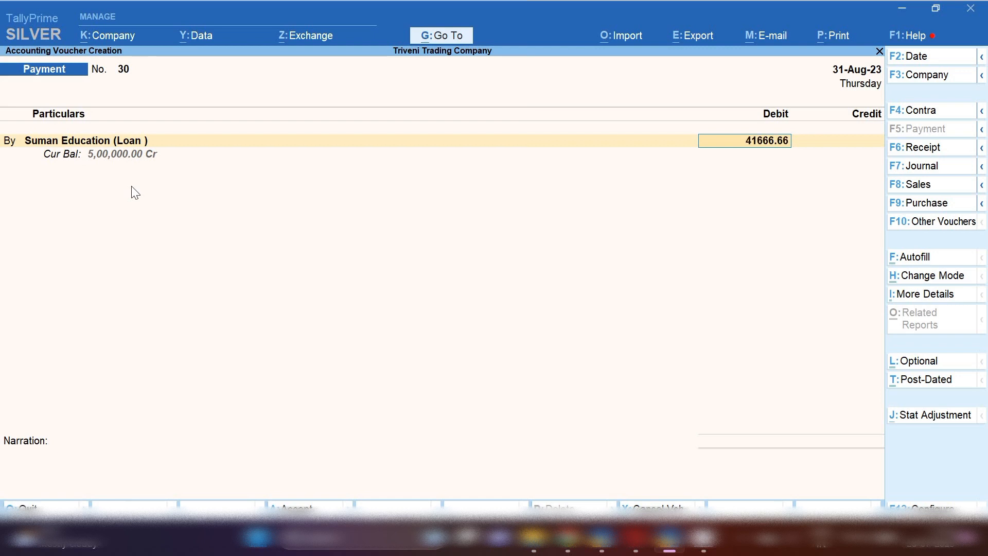
key("Return")
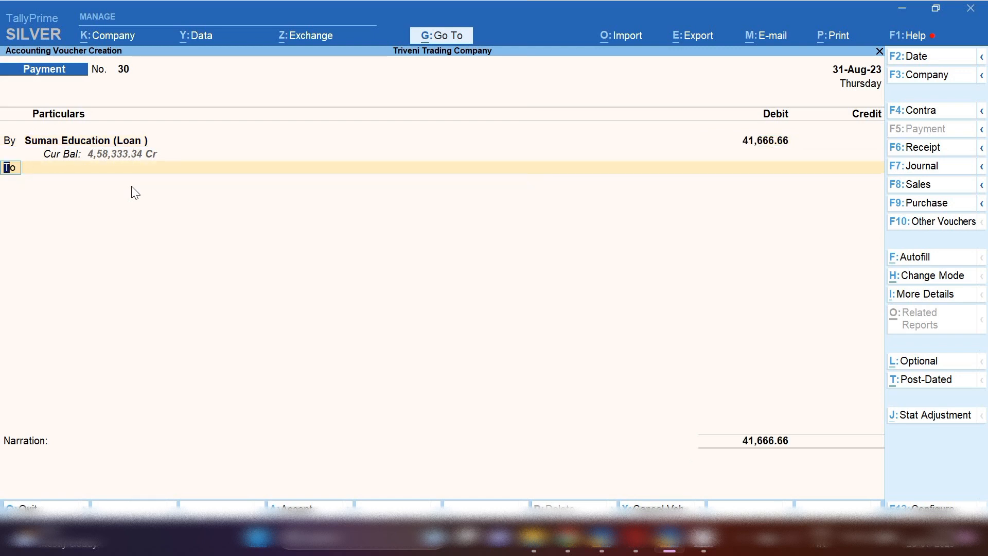
type("b")
key("Return")
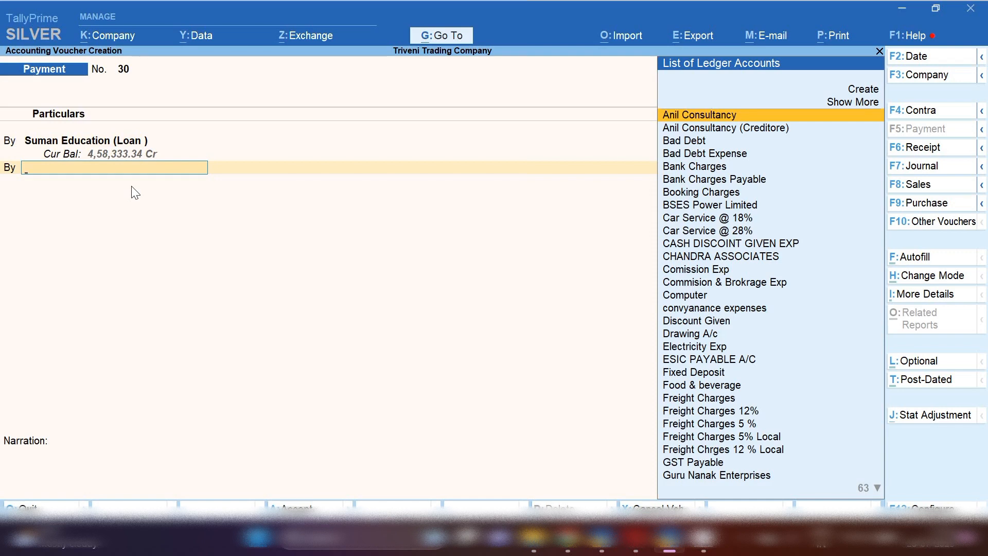
- Debit the Interest Given Loan (Suman) ledger with 10000 on the second line
type("In")
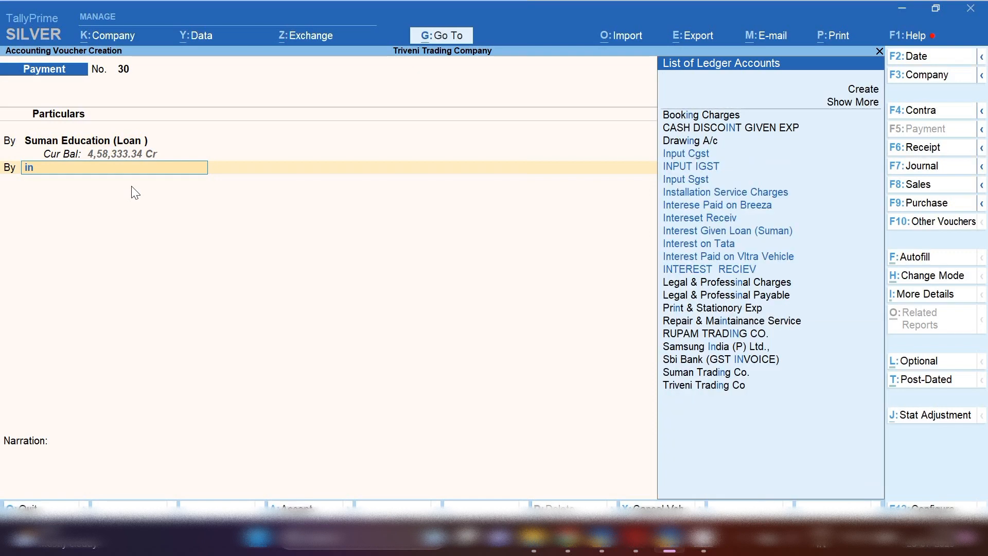
key("Return")
key("Escape")
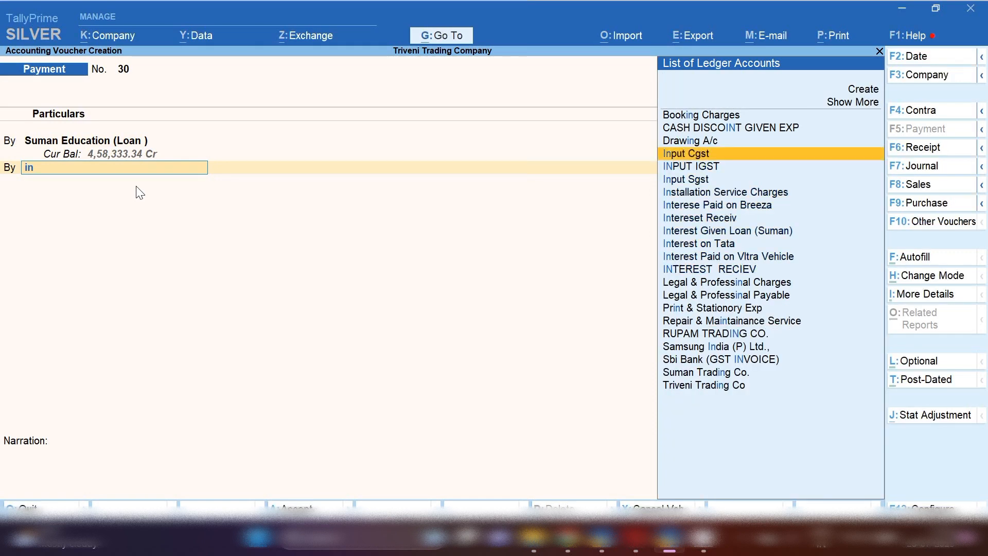
key("Down")
key("Down")
key("Down")
key("Down")
key("Down")
key("Down")
key("Return")
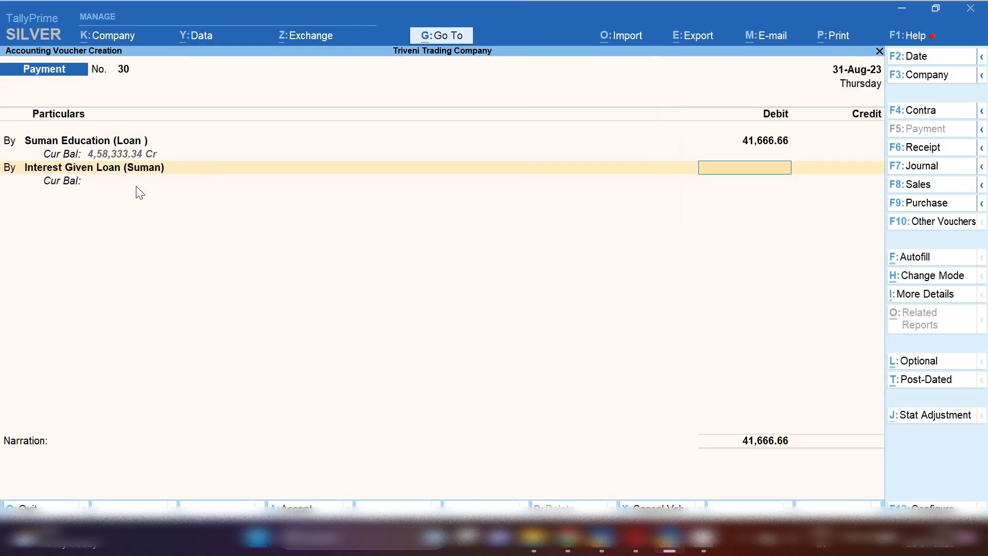
type("10000")
key("Return")
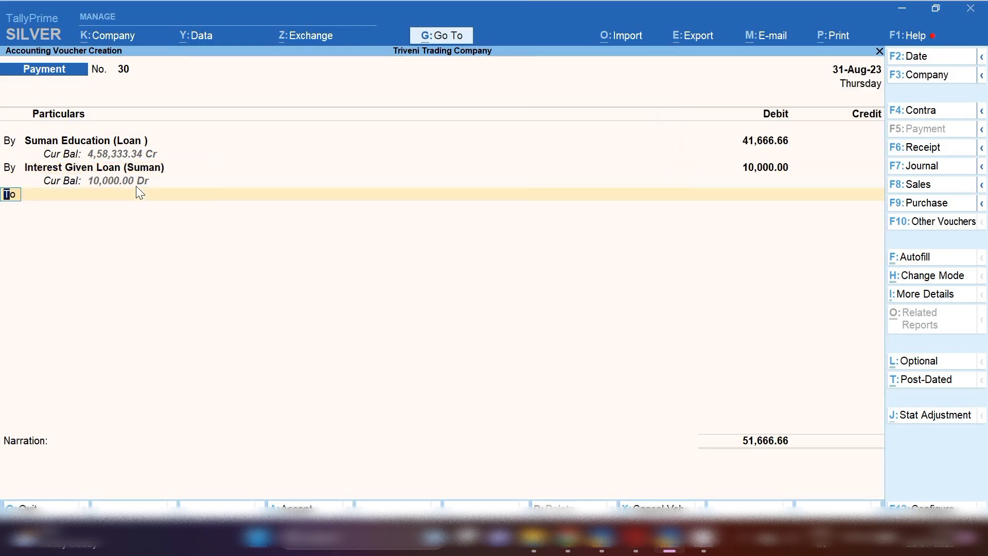
- Credit Sbi Bank with 51,666.66 and save the payment voucher without a narration
key("Return")
type("Sbi")
key("Return")
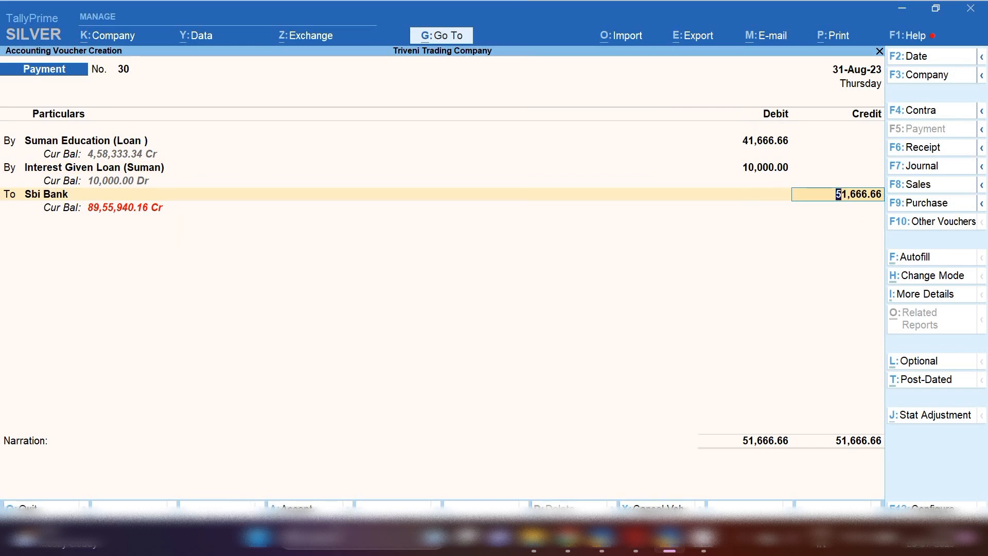
key("ctrl+a")
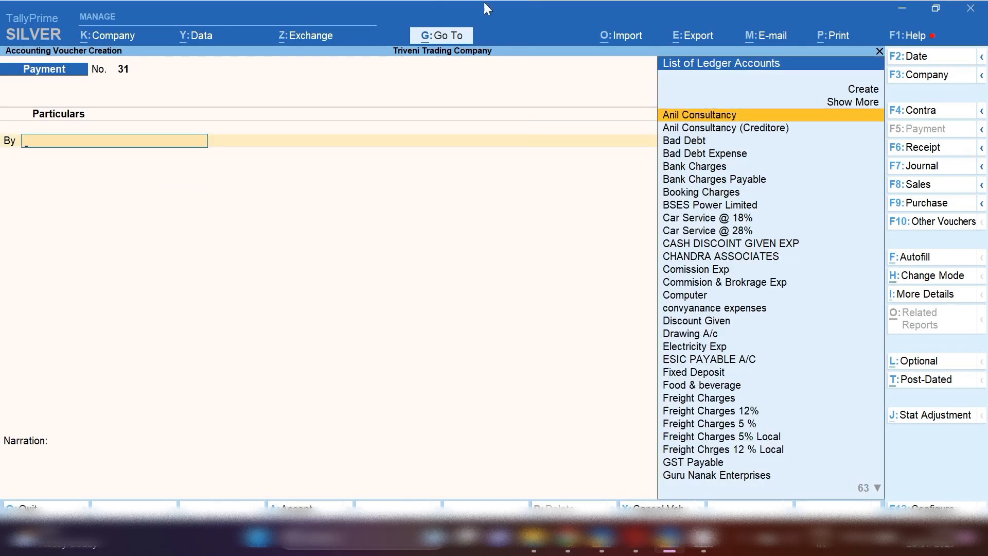
- Go to the ledger report that asks for a ledger name
left_click(442, 37)
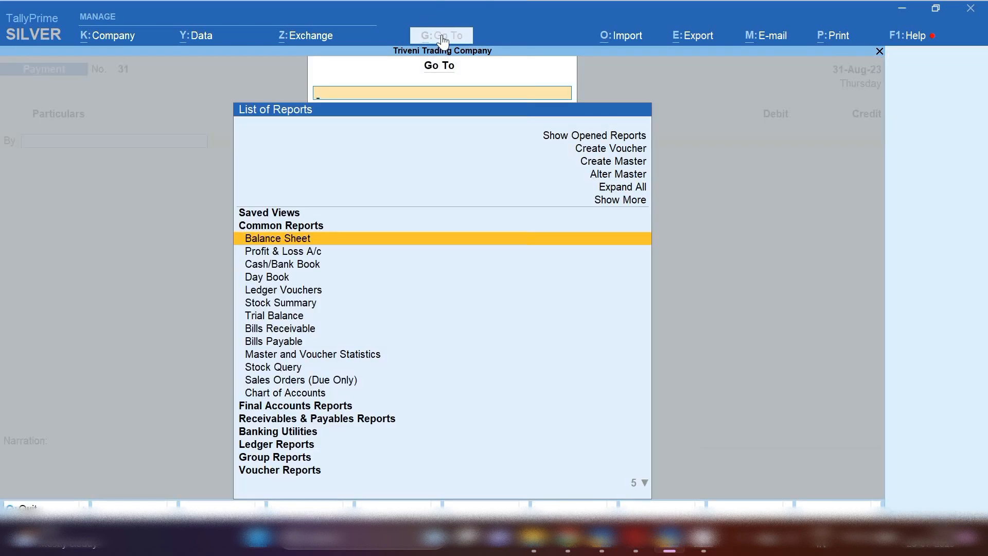
key("Down")
key("Down")
key("Down")
key("Down")
key("Down")
key("Down")
key("Down")
key("Down")
key("Down")
key("Down")
key("Down")
key("Down")
key("Down")
key("Down")
key("Down")
key("Down")
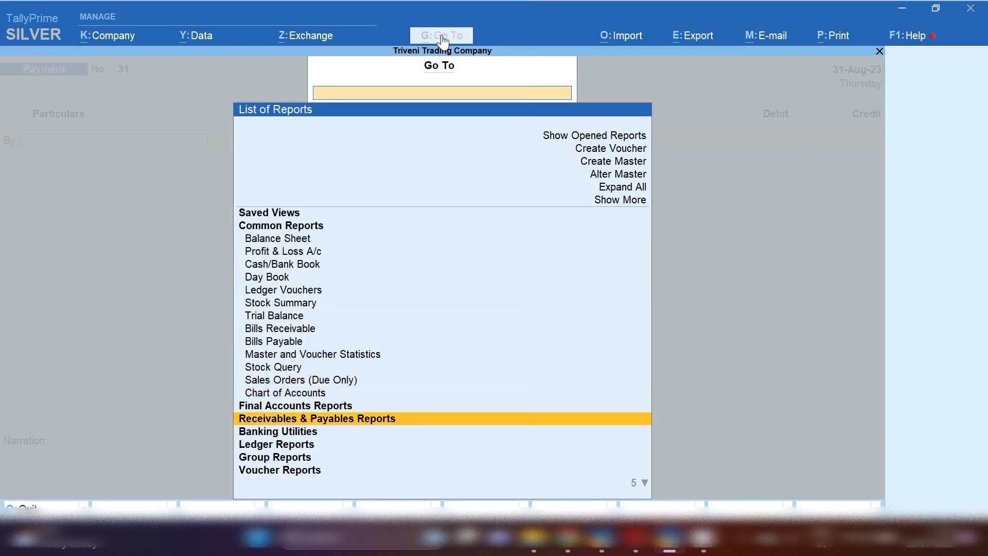
key("Return")
key("Return")
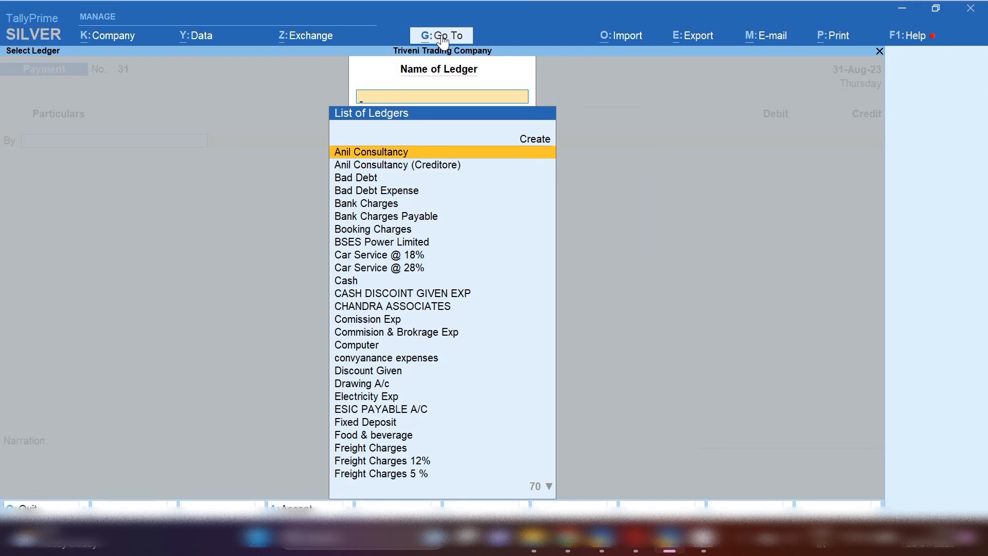
- Display the ledger vouchers of Suman Education (Loan )
type("Sum")
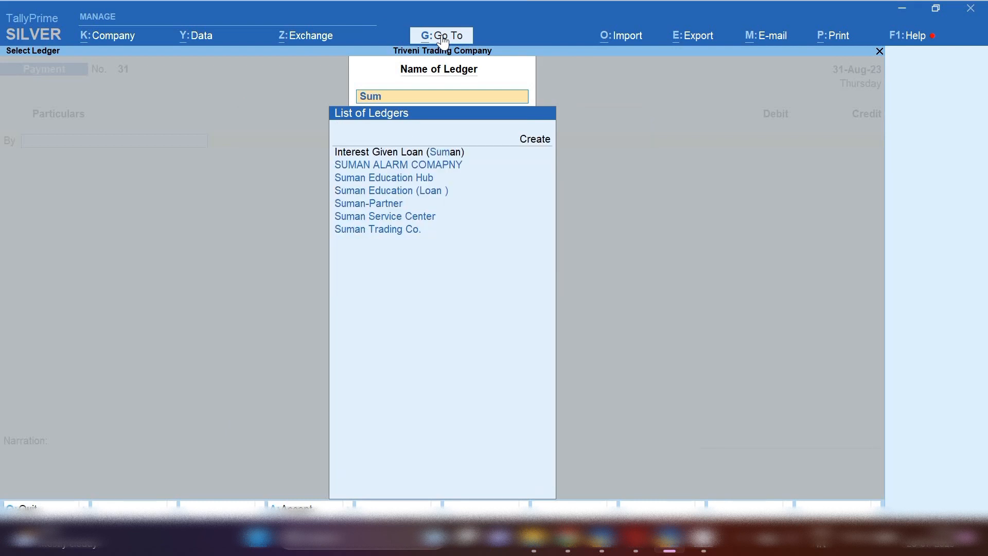
key("Down")
key("Down")
key("Down")
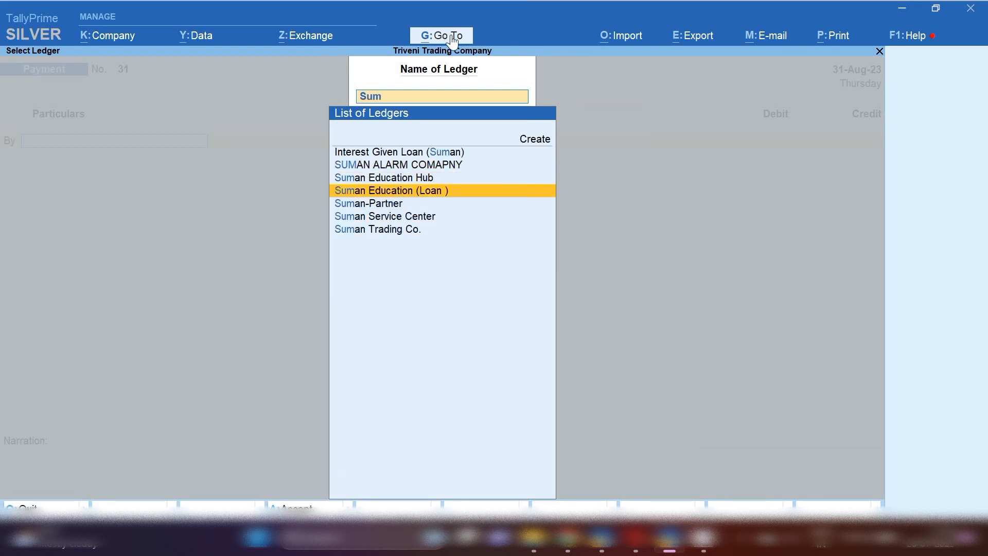
key("Return")
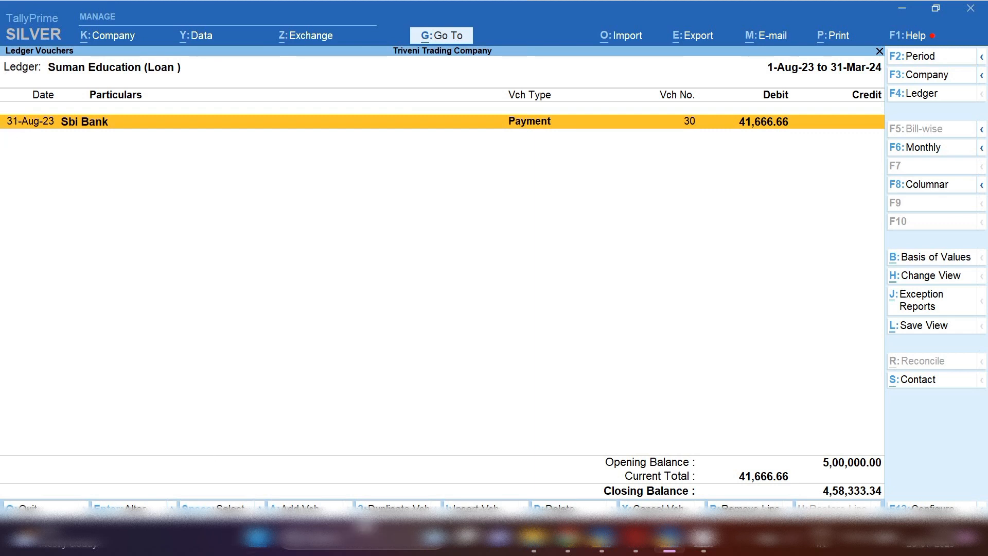
- Duplicate the 31-Aug-23 payment voucher with the date 30-Sep-23 and save the copy
left_click(399, 509)
key("F2")
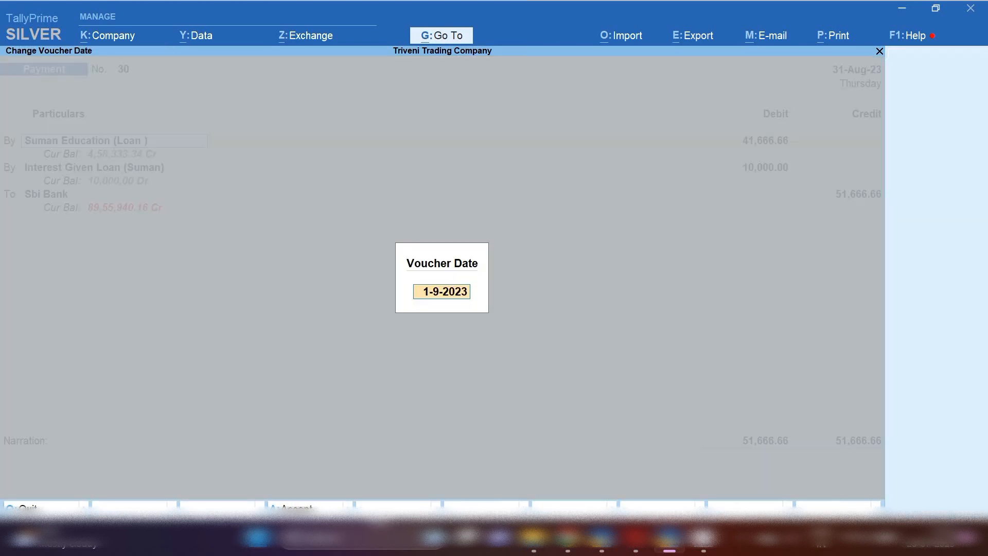
type("30-8")
key("Return")
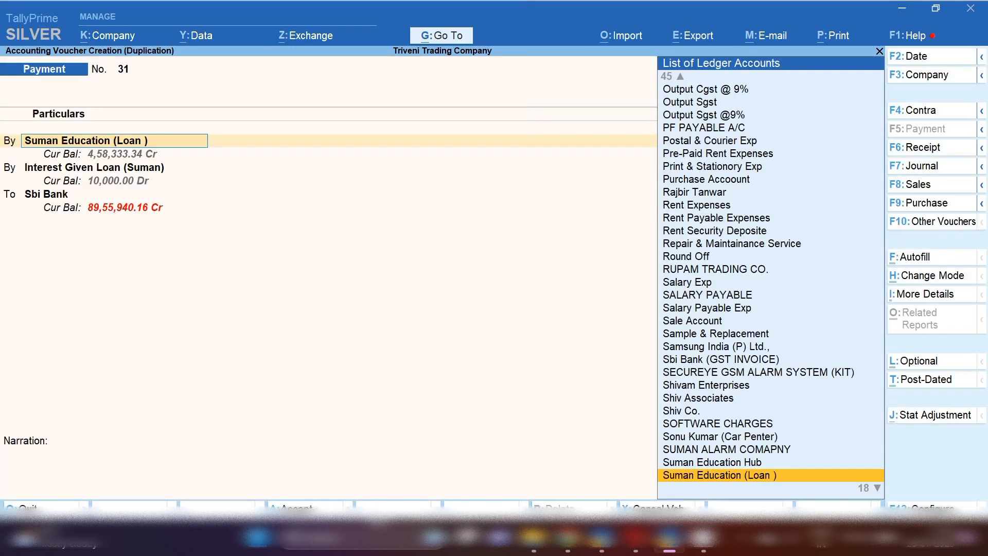
key("ctrl+a")
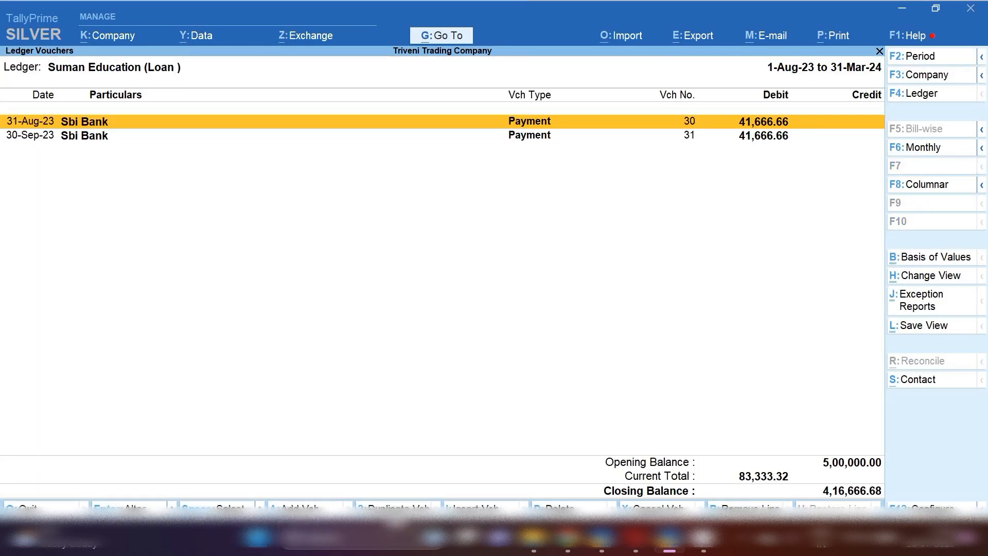
- Duplicate the August payment voucher again, date the copy 31.10 (31-Oct-23) and save it
key("alt+2")
key("F2")
type("31.10")
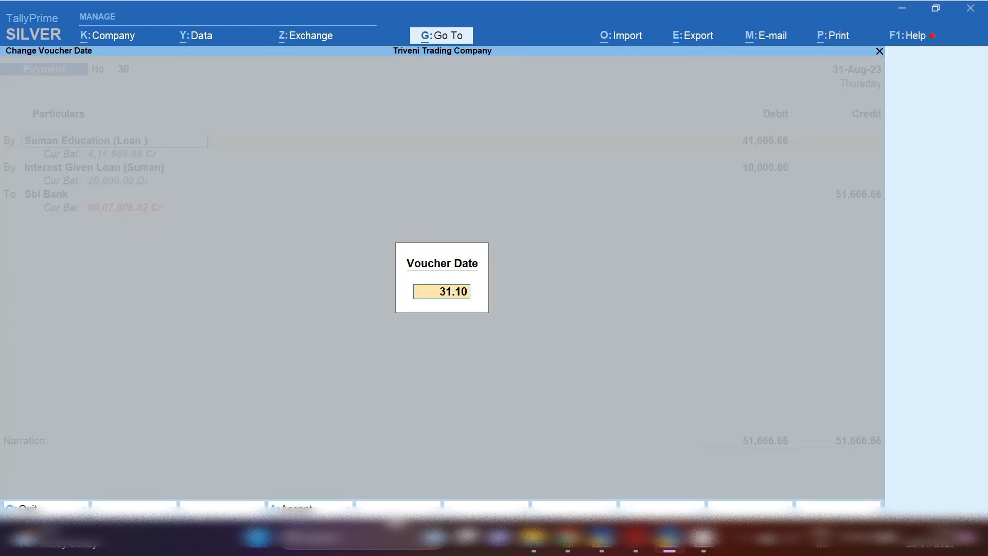
key("Return")
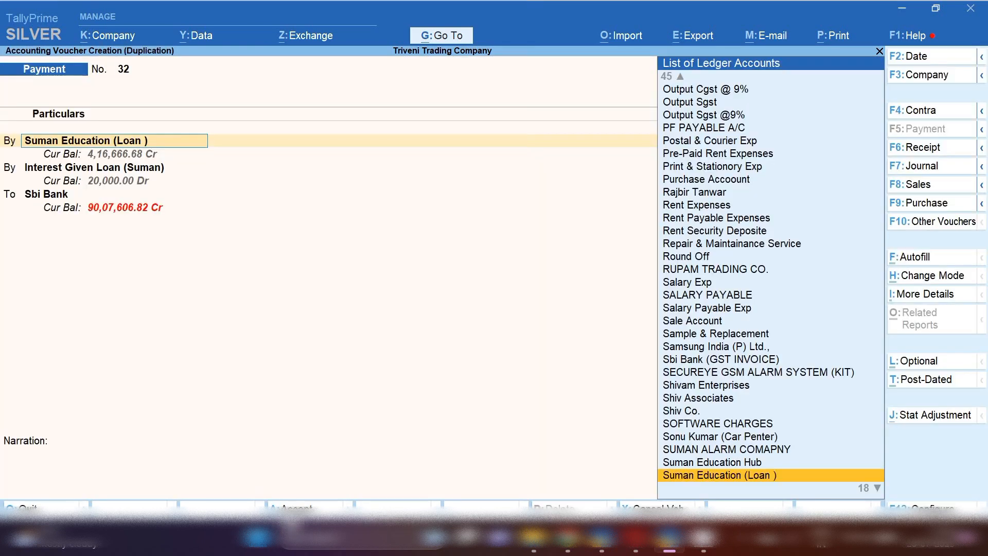
left_click(288, 508)
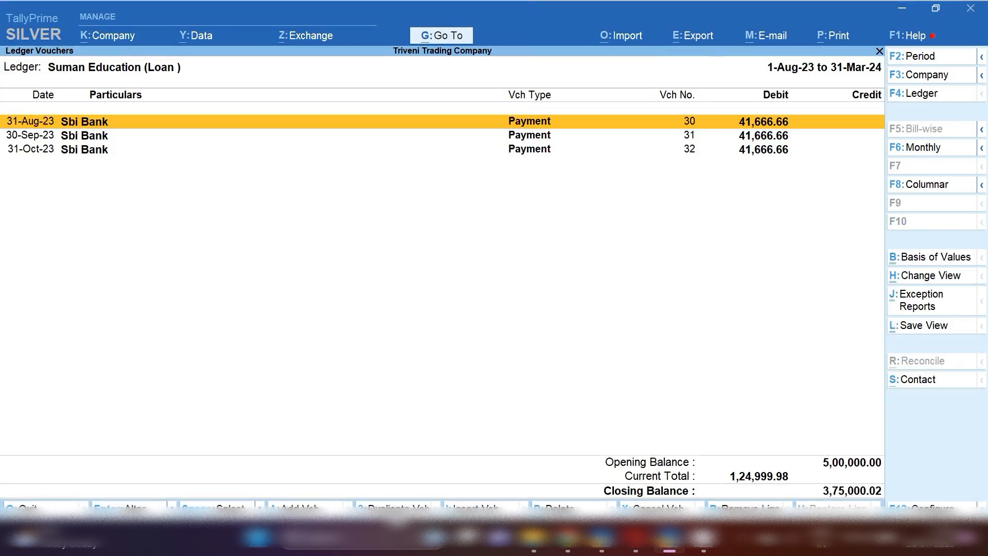
- Create the November instalment by duplicating the August payment voucher with the date 30-Nov-23, and save it
key("alt+2")
key("F2")
type("30.10")
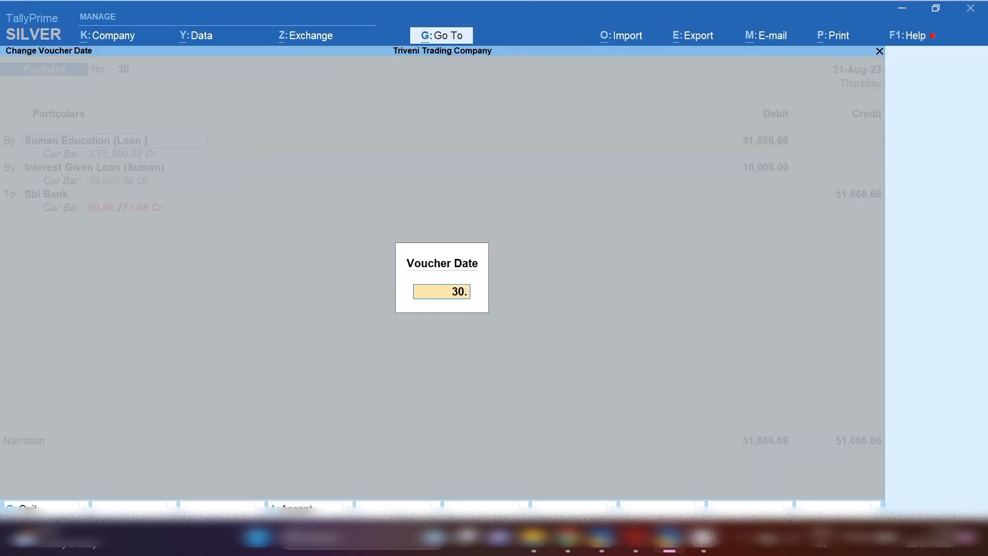
key("Return")
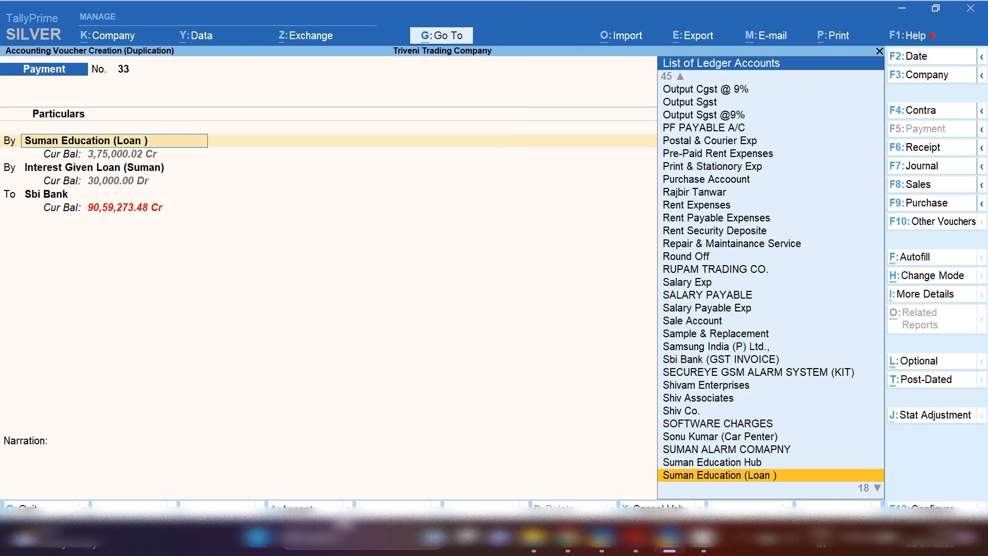
key("ctrl+a")
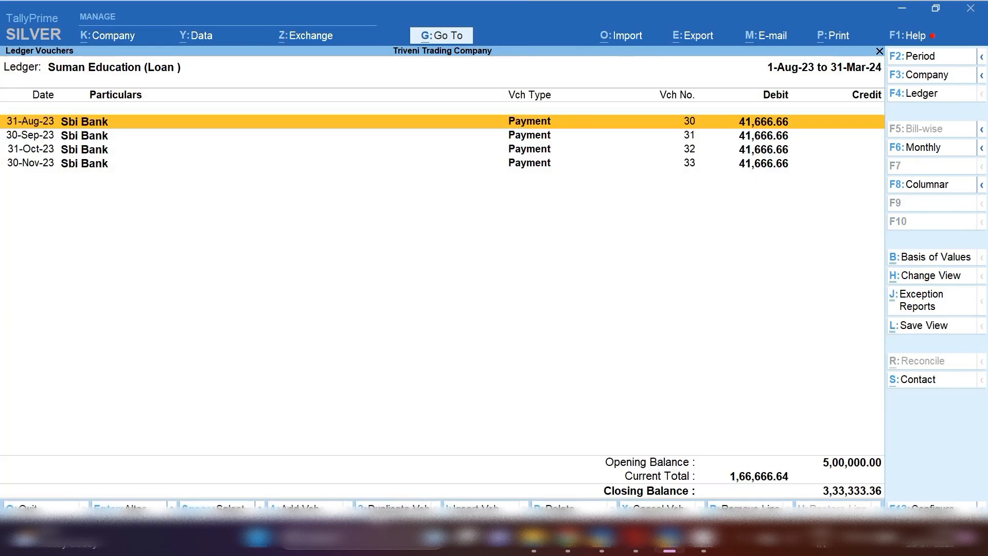
- Create the December instalment by duplicating the August payment voucher with the date 30-12, and save it
left_click(398, 508)
key("F2")
type("30-12")
key("Return")
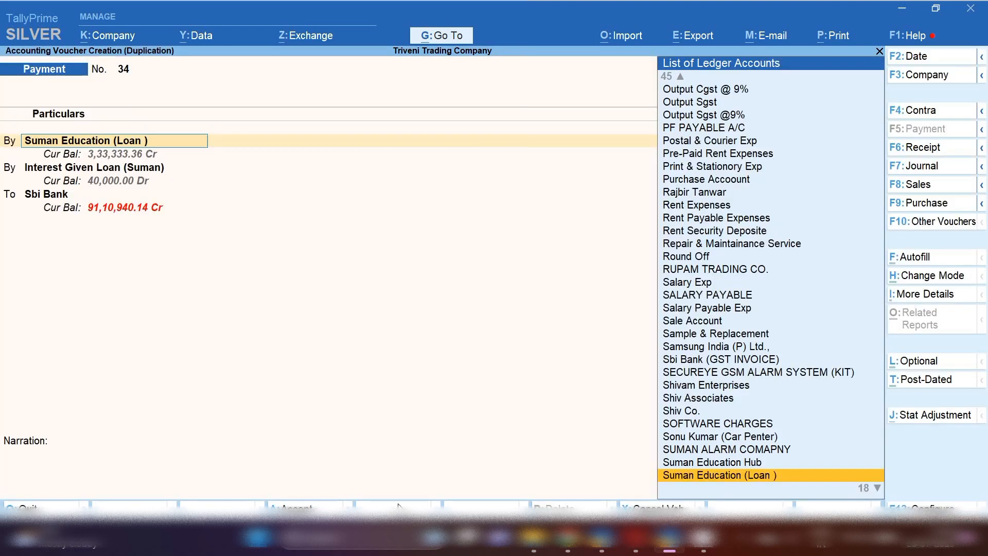
key("ctrl+a")
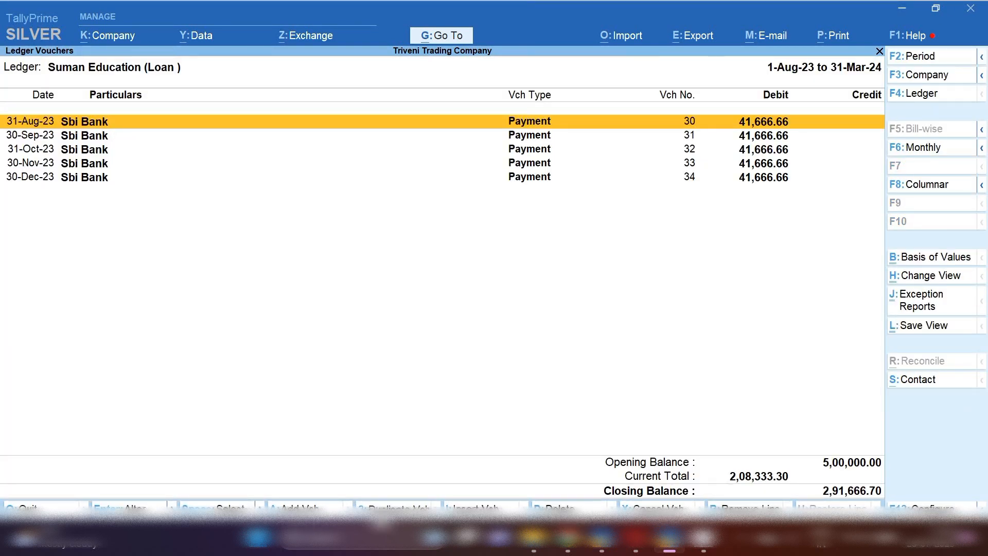
- Create the January instalment by duplicating the August payment voucher with the date 30.1.24, and save it
left_click(383, 505)
key("F2")
type("1.1")
key("BackSpace")
key("BackSpace")
key("BackSpace")
type("30.")
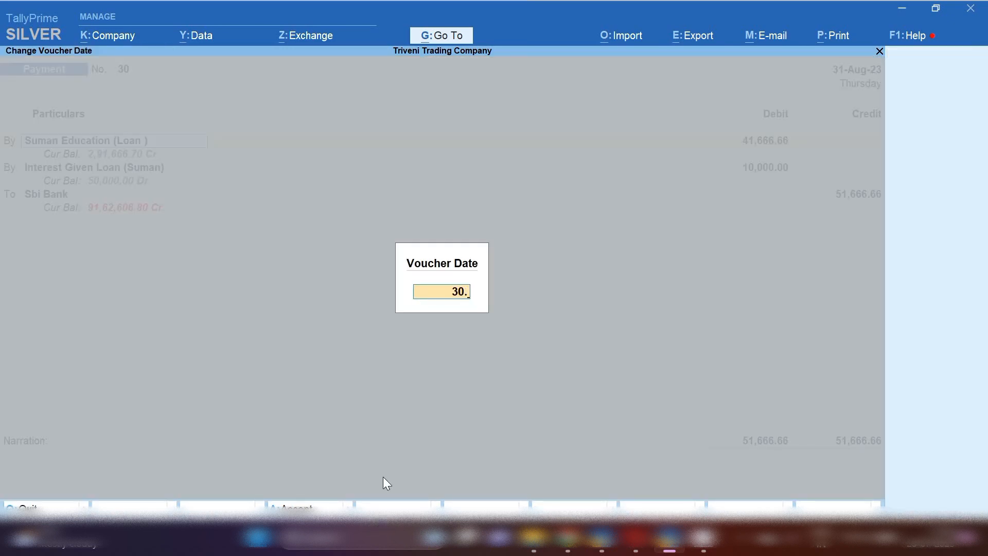
type("1.24")
key("Return")
left_click(302, 505)
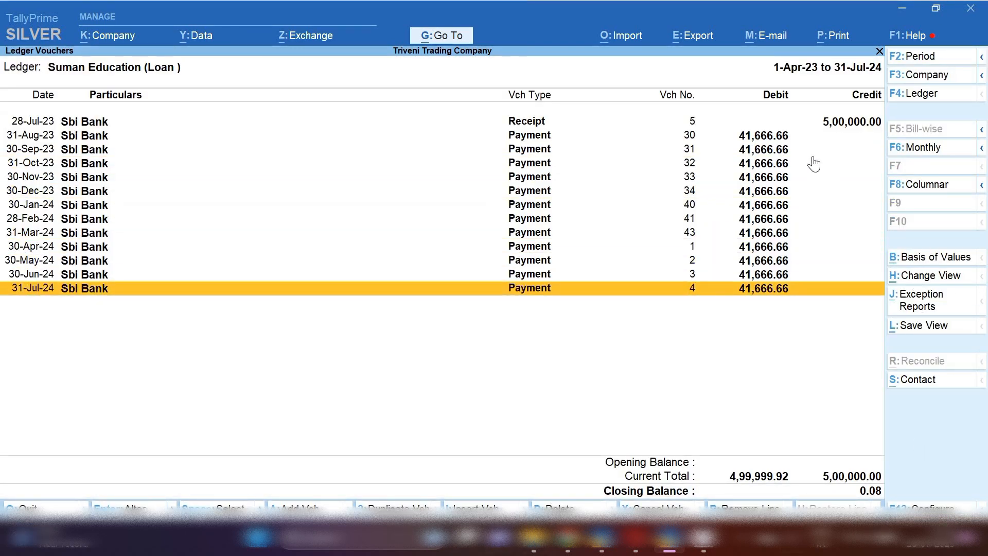
- Review the loan receipt entry and the first instalment payment in the Suman Education (Loan ) ledger
left_click(850, 123)
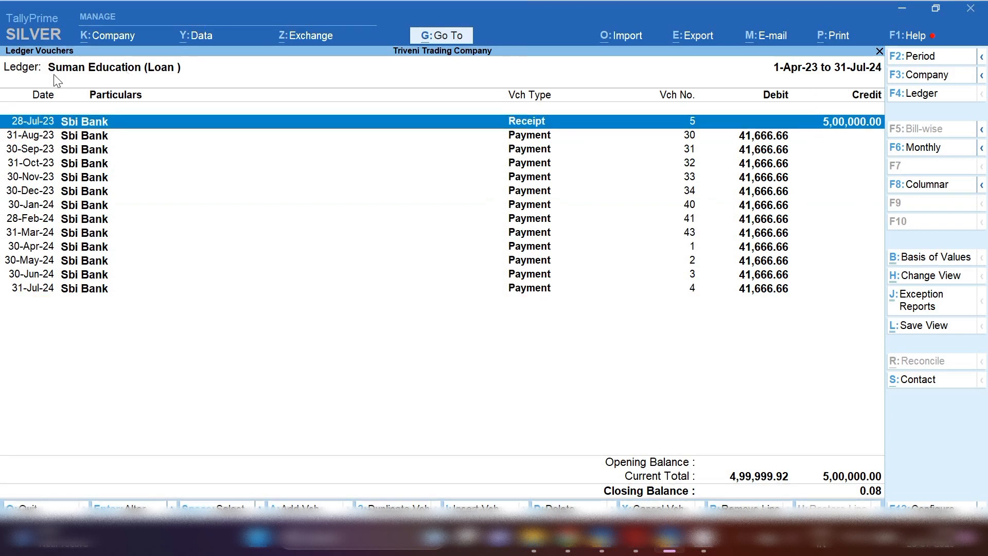
left_click(734, 138)
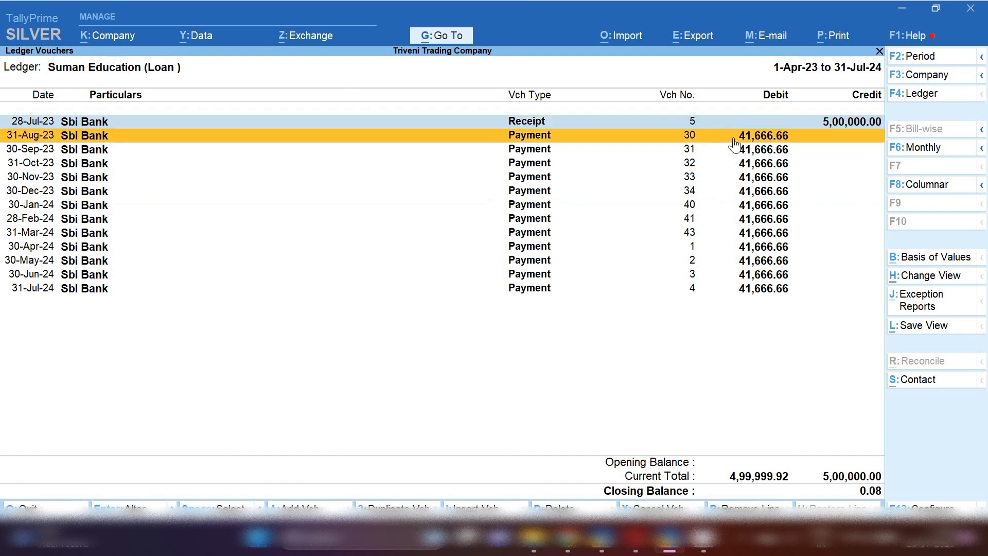
- Mark each instalment payment line from 31-Aug-23 through 31-Jul-24 in the Suman Education (Loan ) ledger to review the repayments
key("space")
key("space")
key("space")
key("space")
key("space")
key("space")
key("space")
key("space")
key("space")
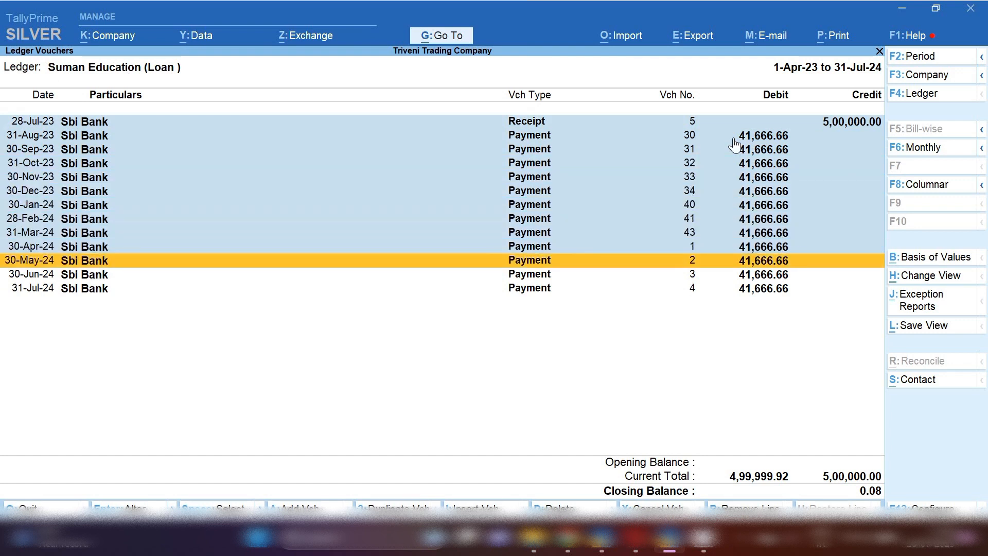
key("space")
key("space")
key("space")
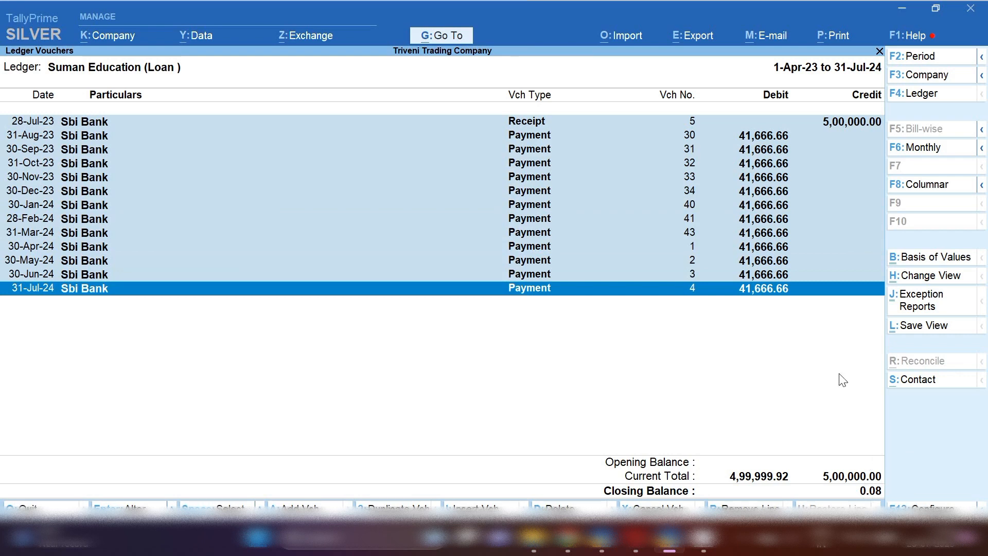
- Set the Suman Education (Loan ) principal in the 31-Jul-24 payment voucher to 41,666.74 and save the voucher
left_click(796, 292)
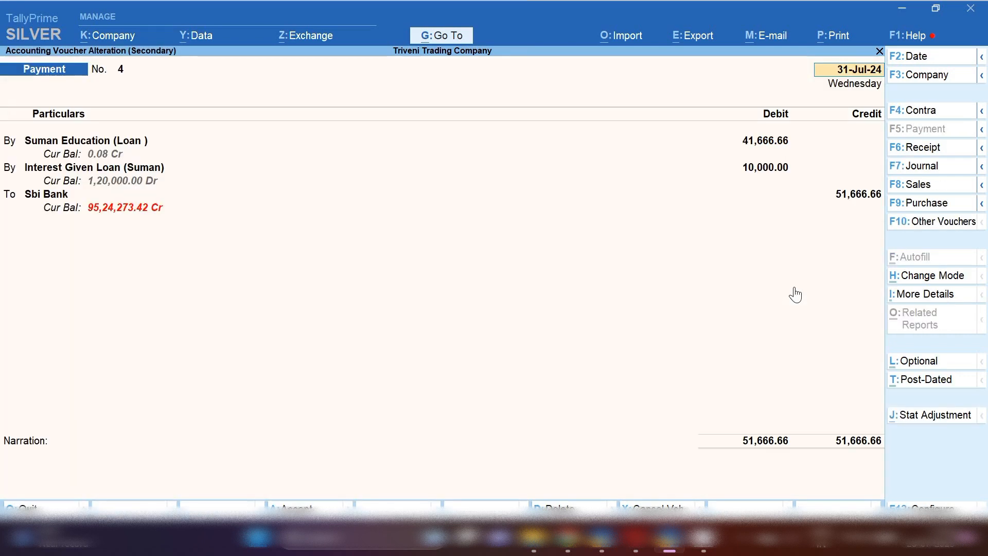
left_click(782, 145)
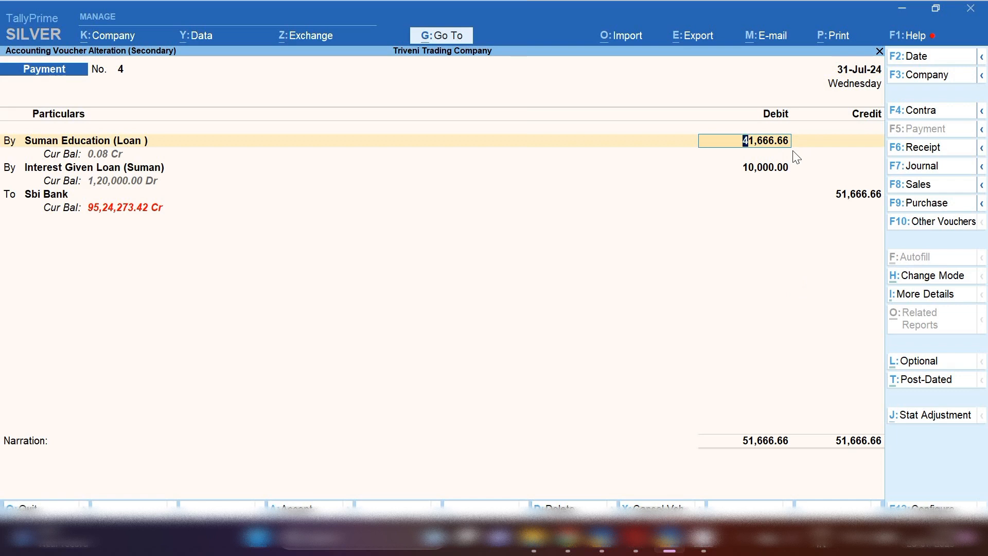
key("BackSpace")
key("BackSpace")
type("74")
key("Return")
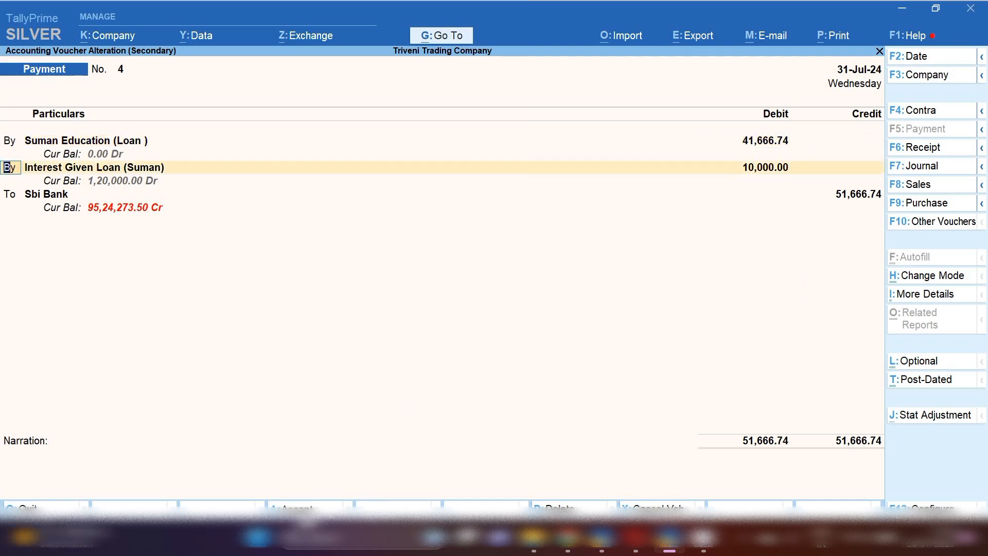
key("ctrl+a")
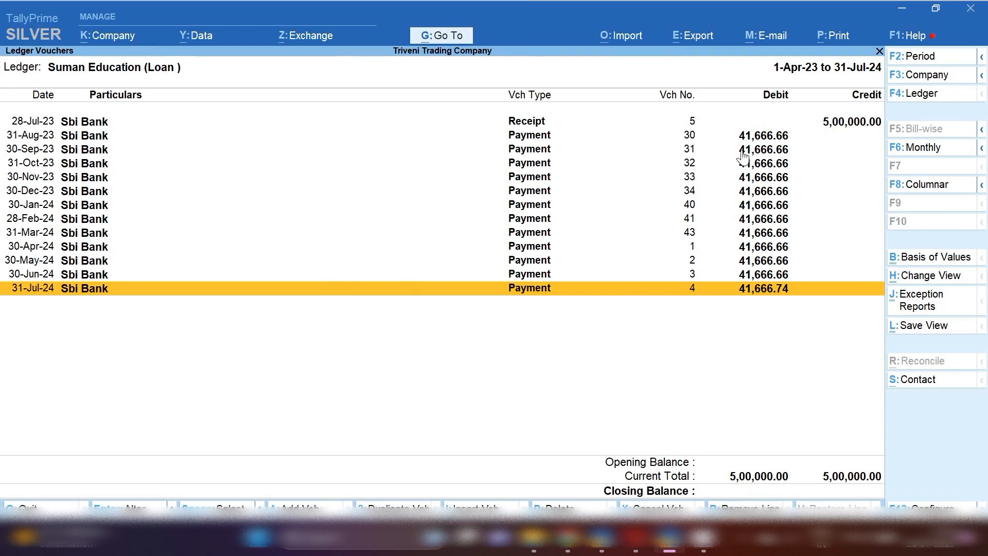
- Leave the loan ledger and open the ledger report for Interest Given Loan (Suman)
key("Escape")
type("I")
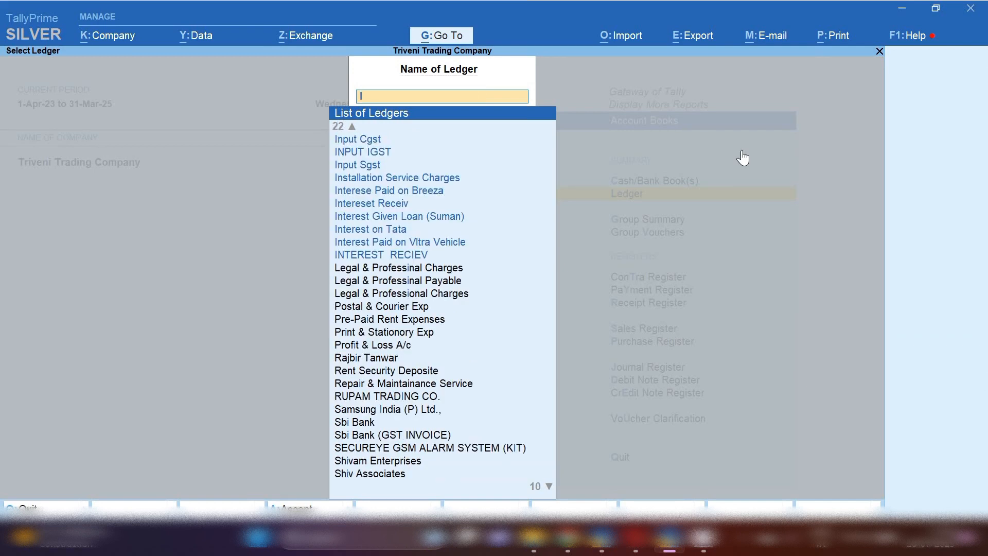
type("ns")
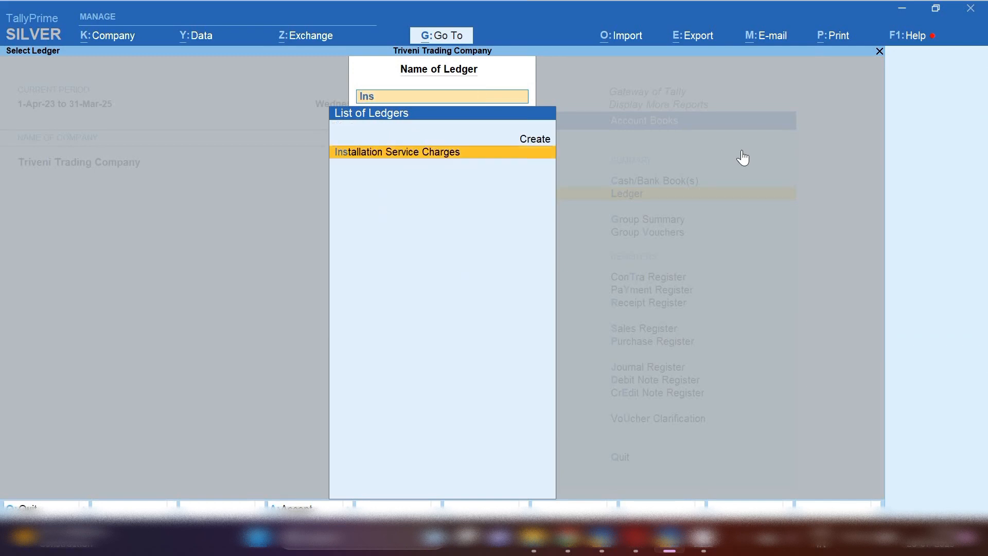
key("BackSpace")
type("tere")
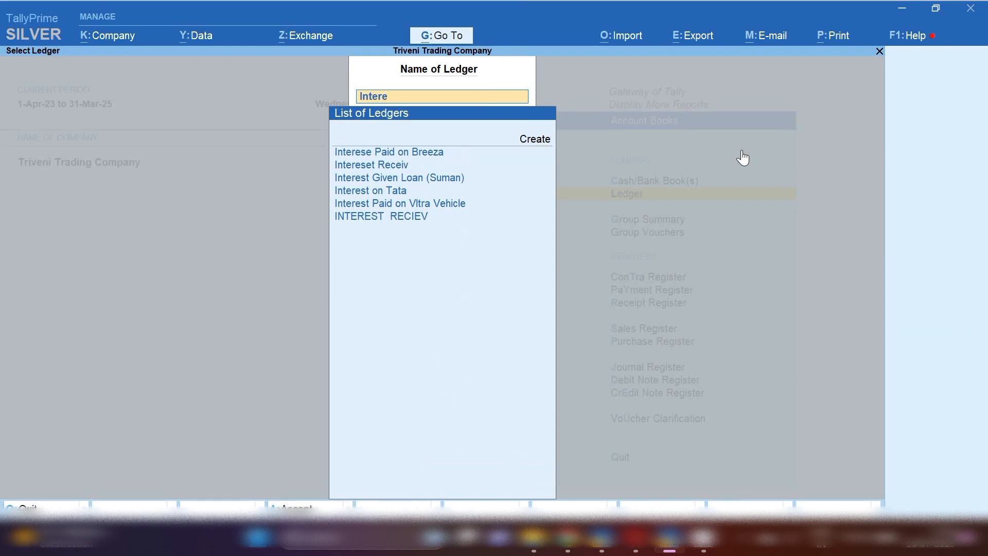
key("Down")
key("Down")
key("Return")
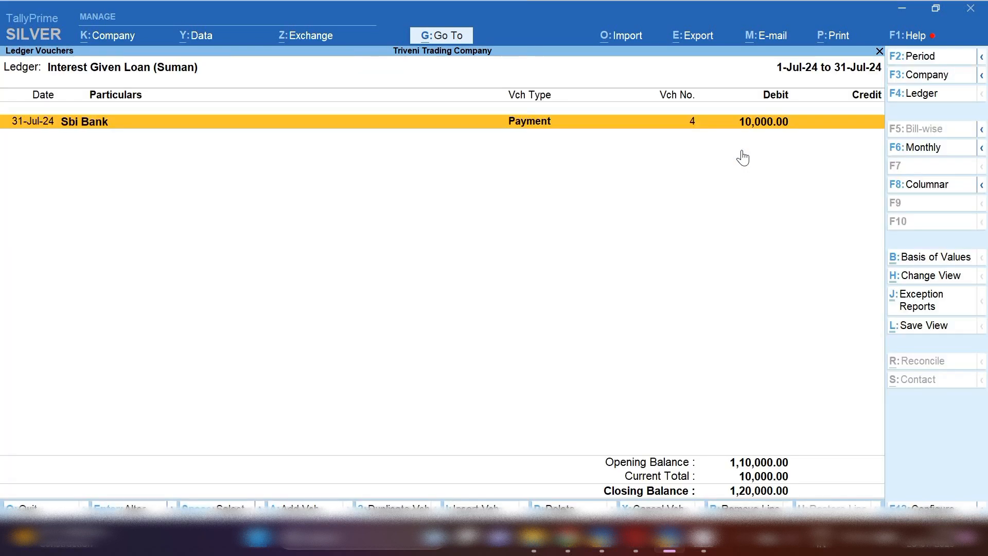
- Set the interest ledger's report period to 1-Apr-23 to 31-Jul-24
key("F2")
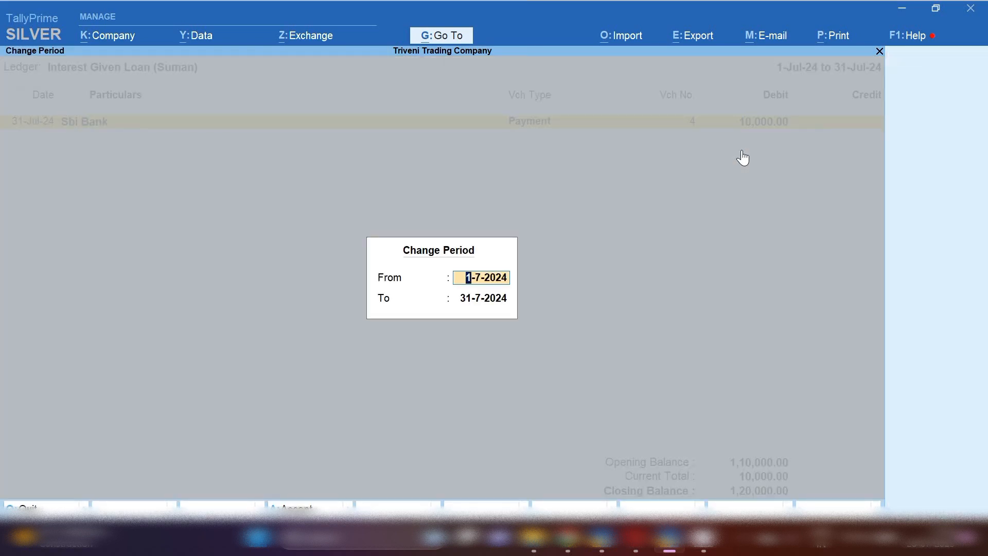
key("BackSpace")
key("Return")
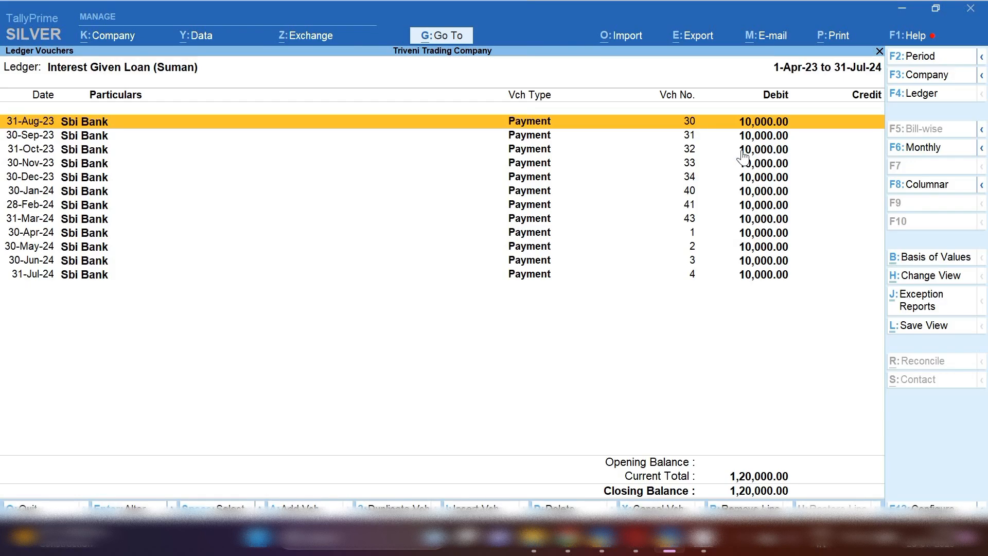